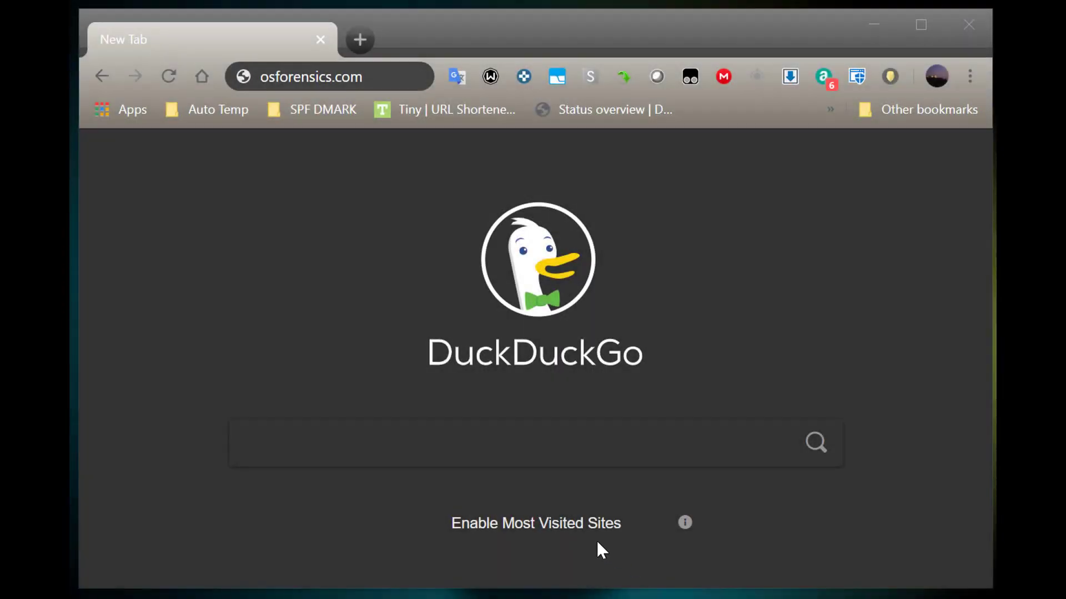
Search the web for "osfmount" and open the OSFMount page on osforensics.com to view its download section.
left_click(524, 441)
type("osfmount")
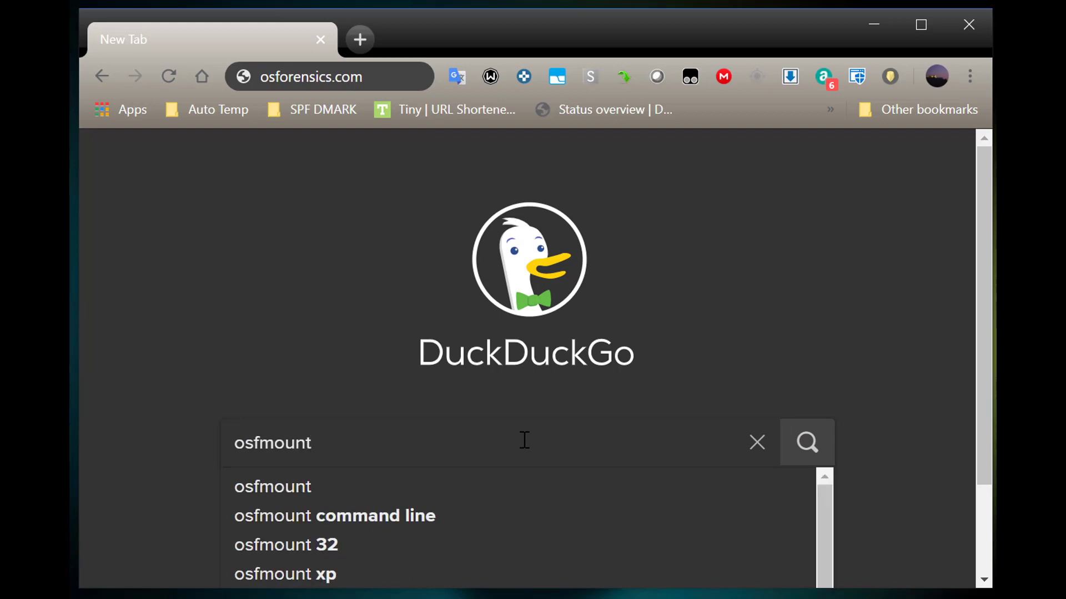
key("Return")
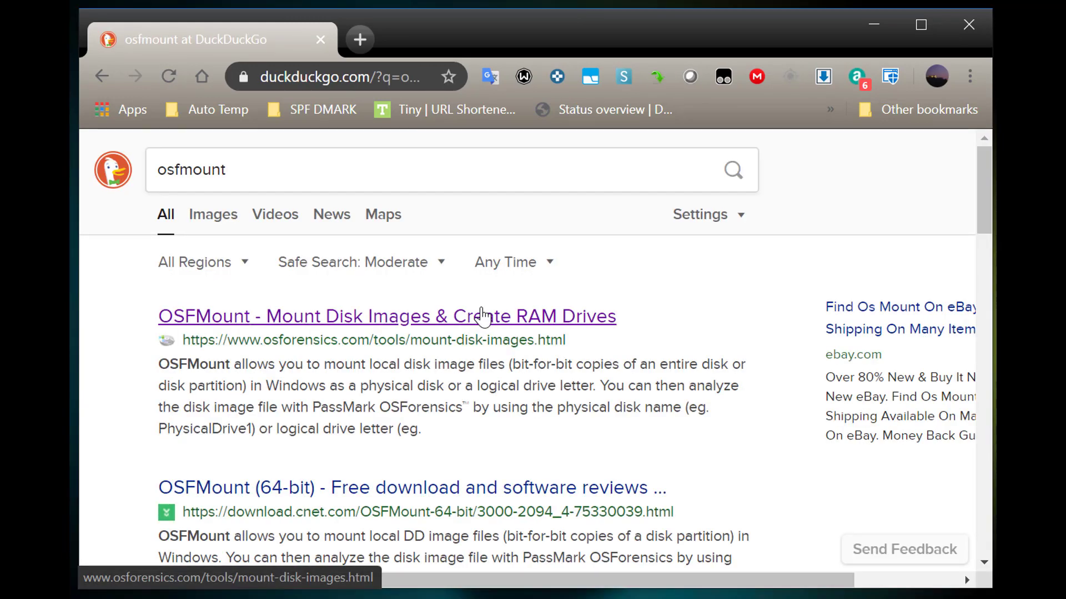
left_click(493, 322)
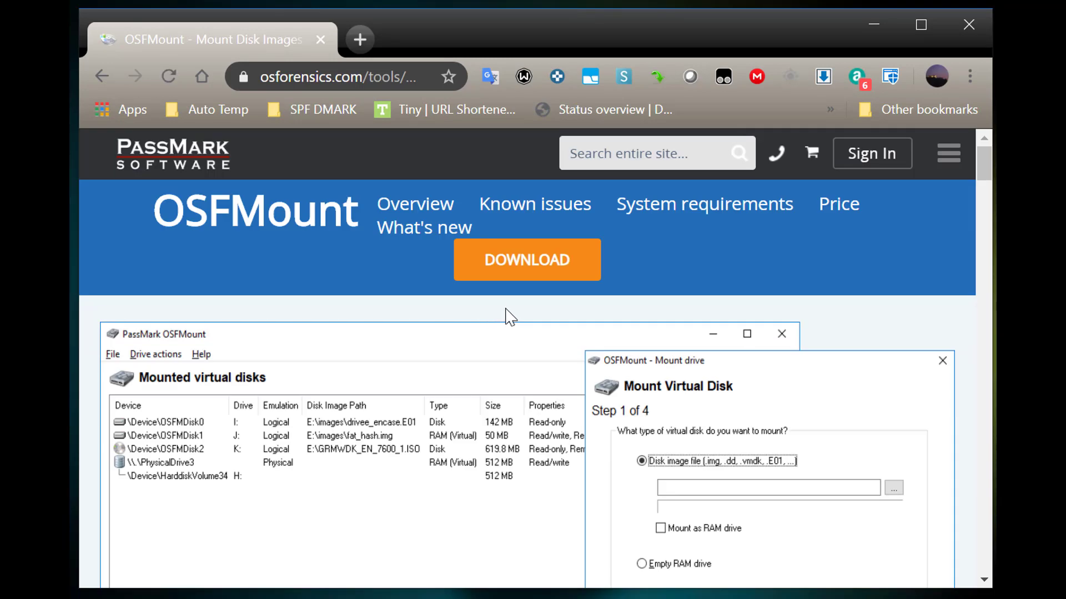
scroll(405, 289, "down", 10)
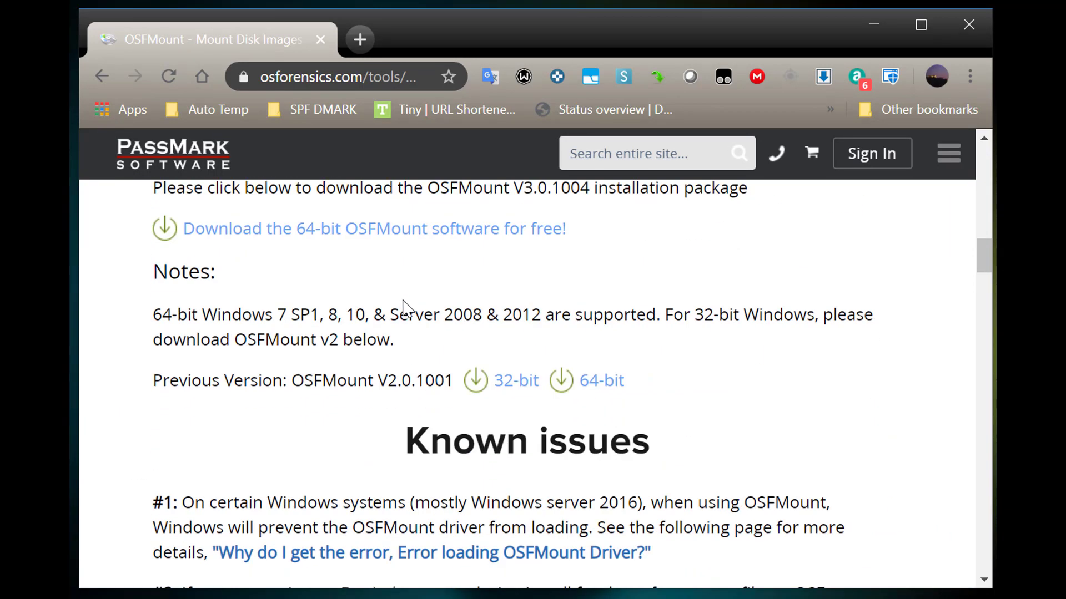
Go to the OSForensics home page and open the ImageUSB page from its Collection of Tools.
scroll(403, 307, "up", 10)
left_click(178, 161)
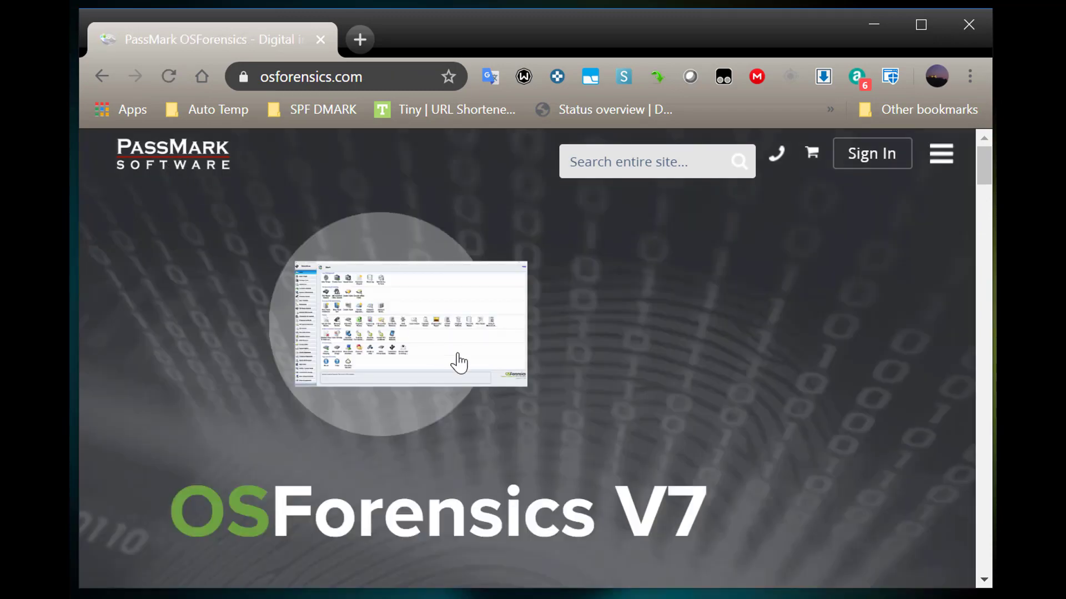
scroll(479, 365, "down", 12)
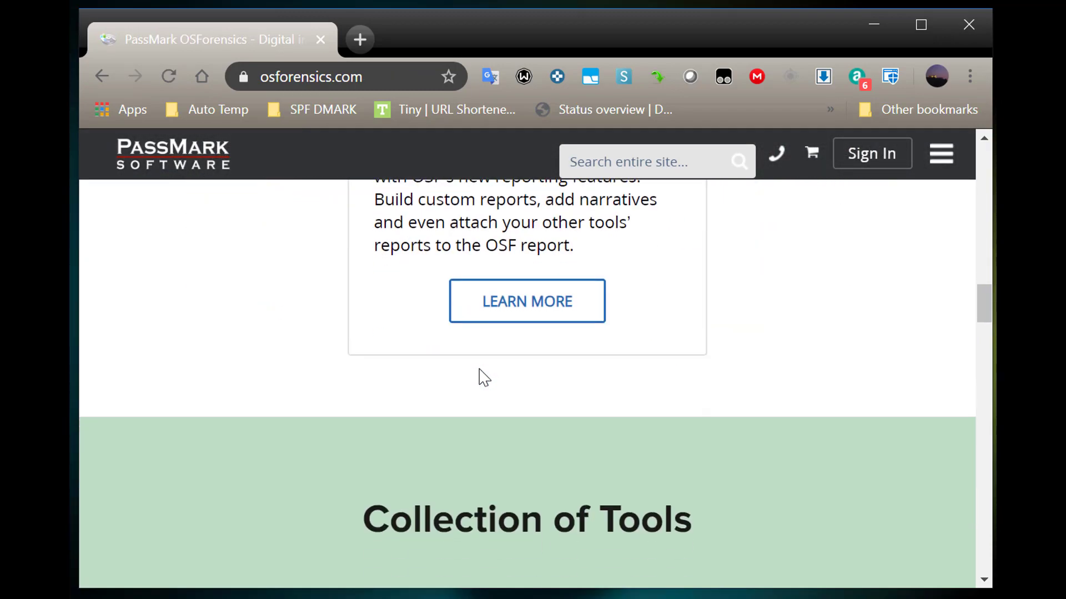
scroll(481, 370, "down", 9)
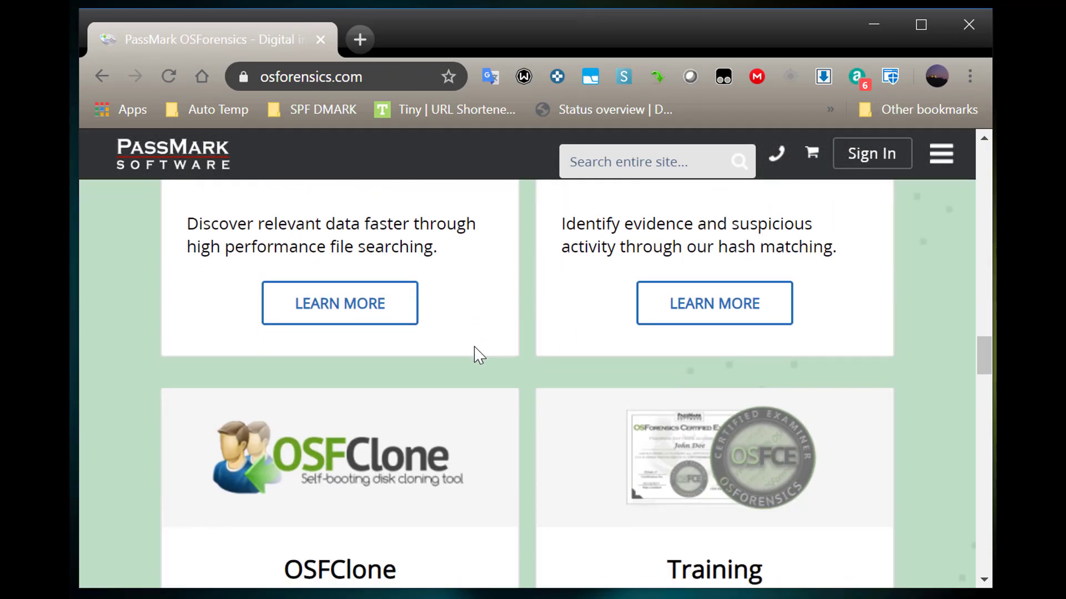
scroll(477, 358, "down", 10)
scroll(606, 369, "up", 3)
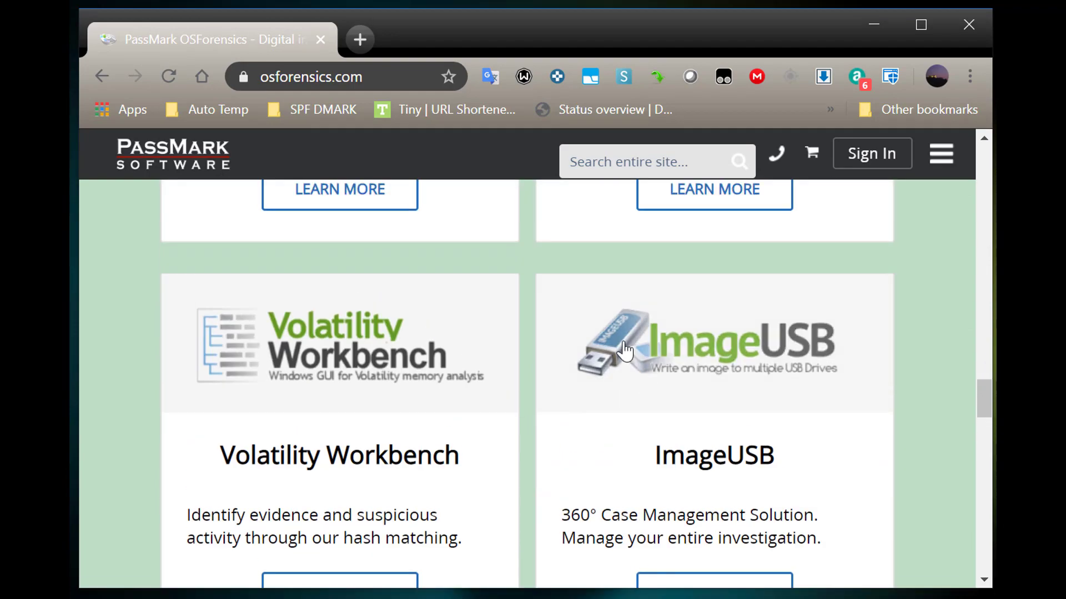
scroll(710, 455, "down", 1)
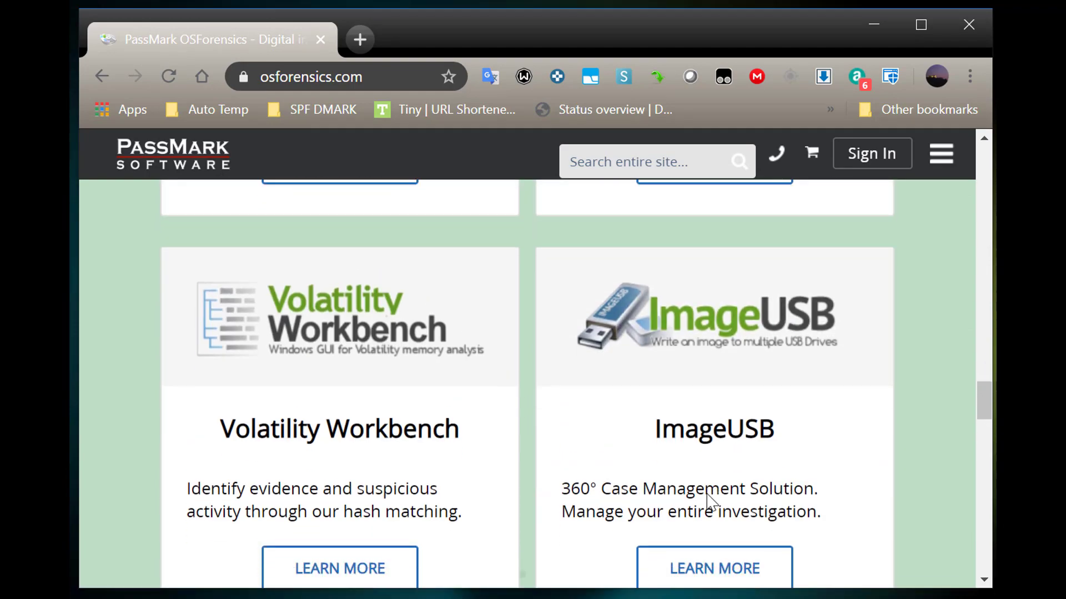
scroll(709, 500, "down", 3)
left_click(714, 390)
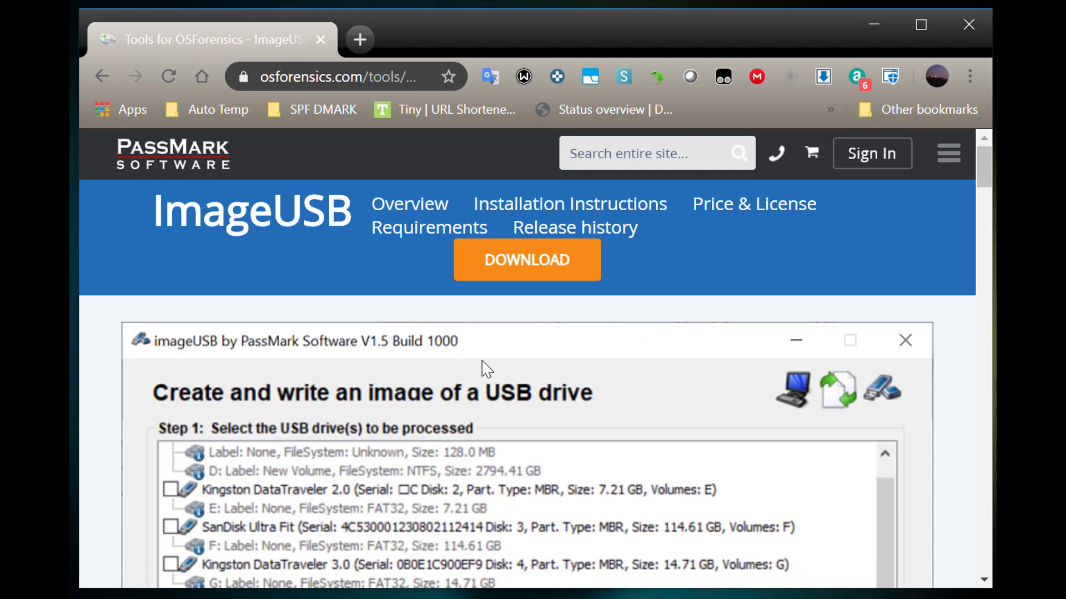
Review the ImageUSB screenshot and description, and download the current version of the ImageUSB software.
scroll(482, 369, "down", 4)
scroll(305, 284, "up", 1)
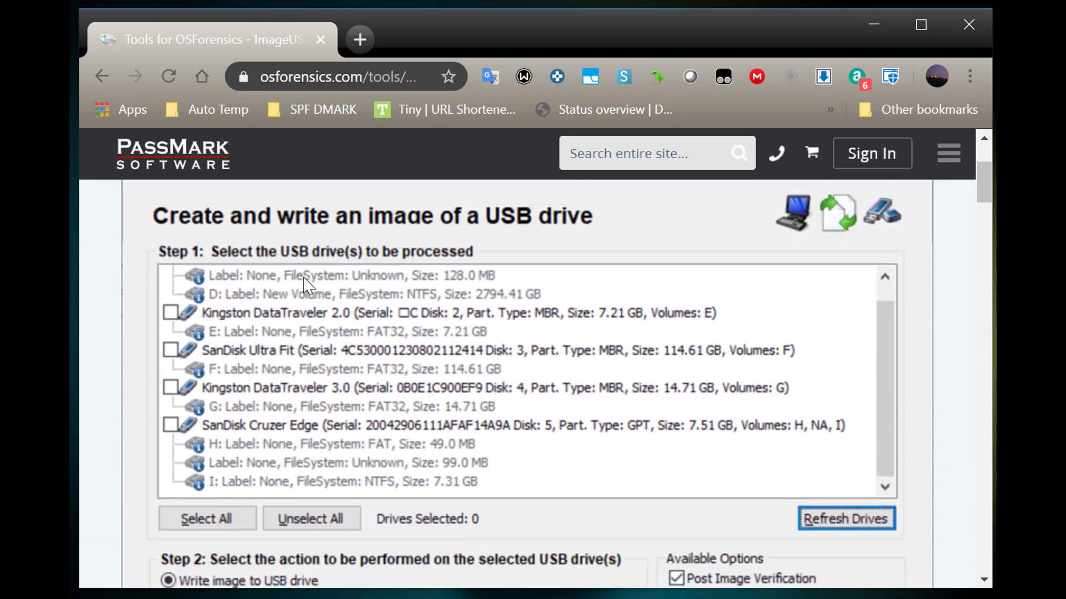
scroll(304, 284, "up", 3)
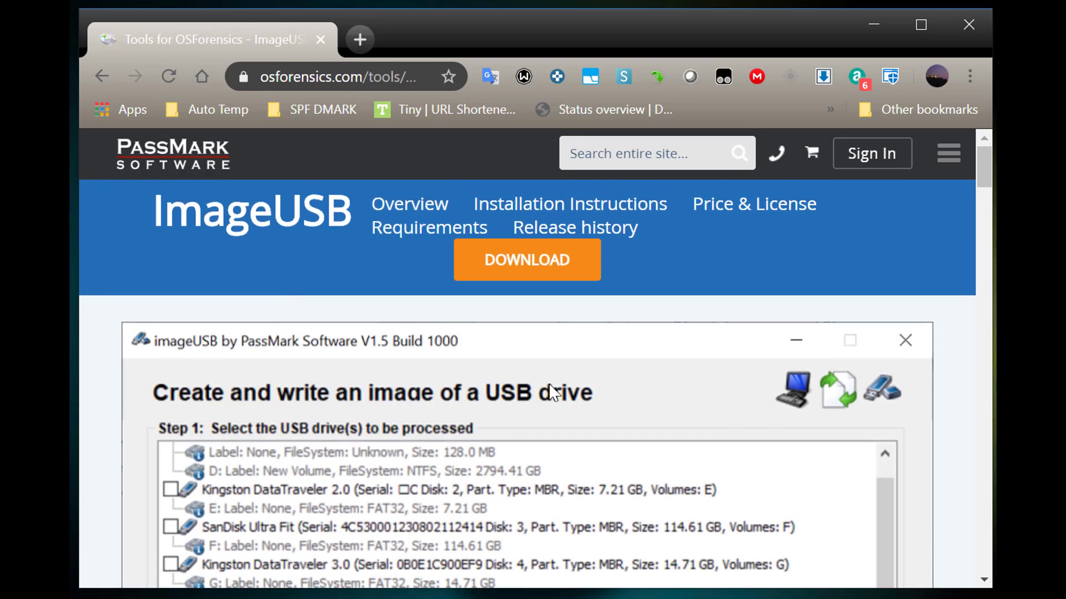
scroll(585, 393, "down", 8)
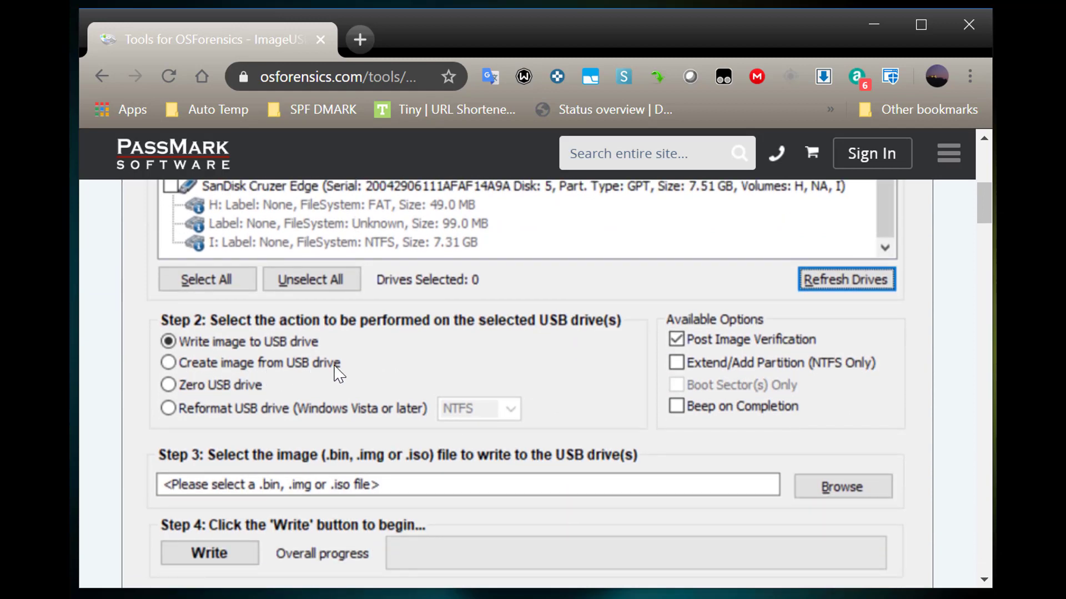
scroll(461, 400, "down", 2)
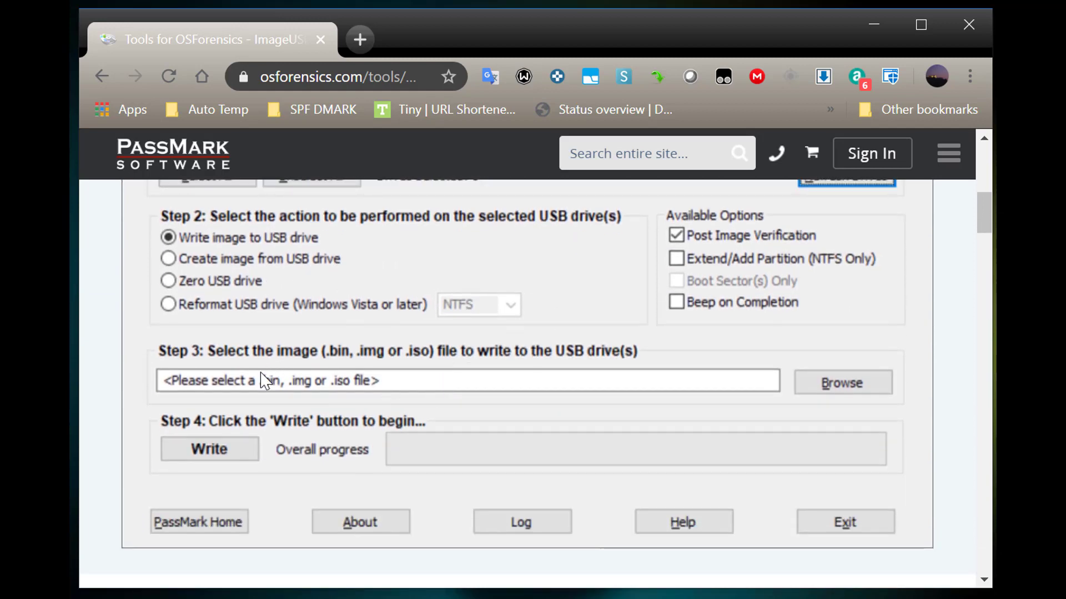
scroll(522, 415, "down", 10)
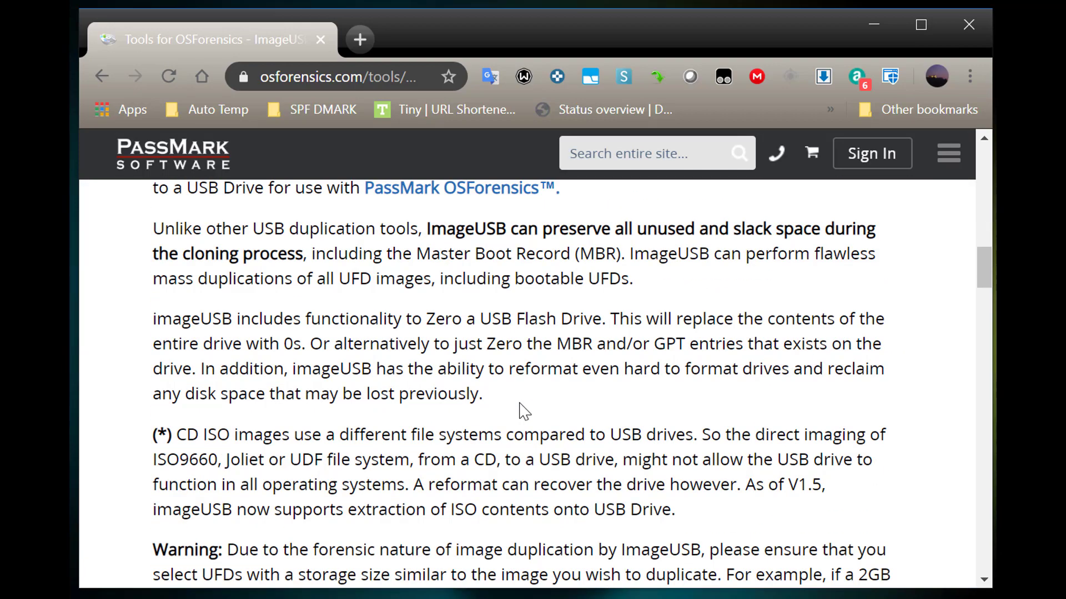
scroll(522, 411, "down", 11)
scroll(452, 383, "up", 4)
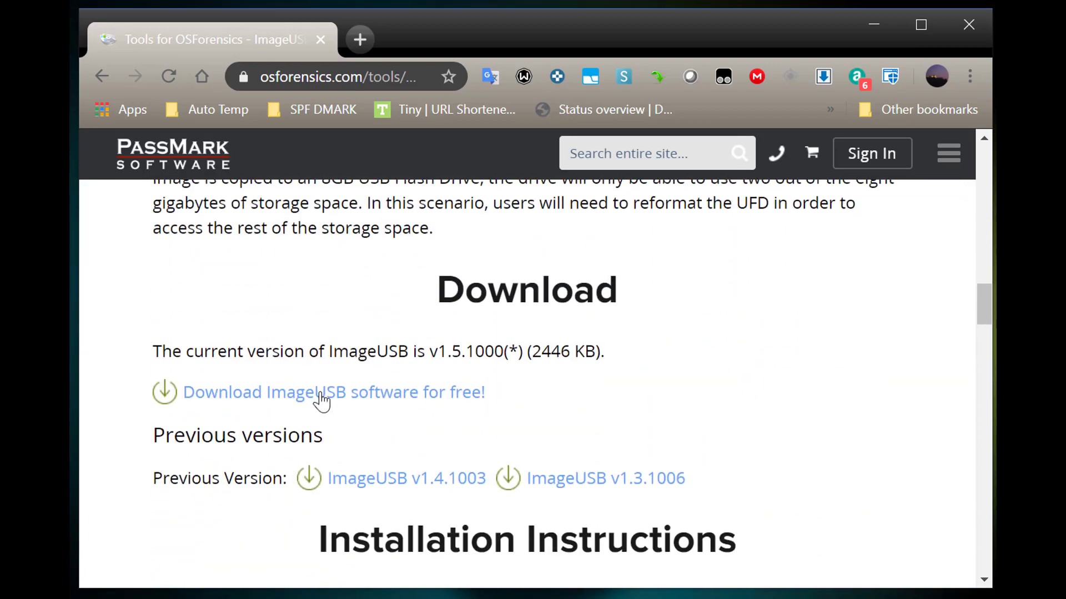
left_click(320, 394)
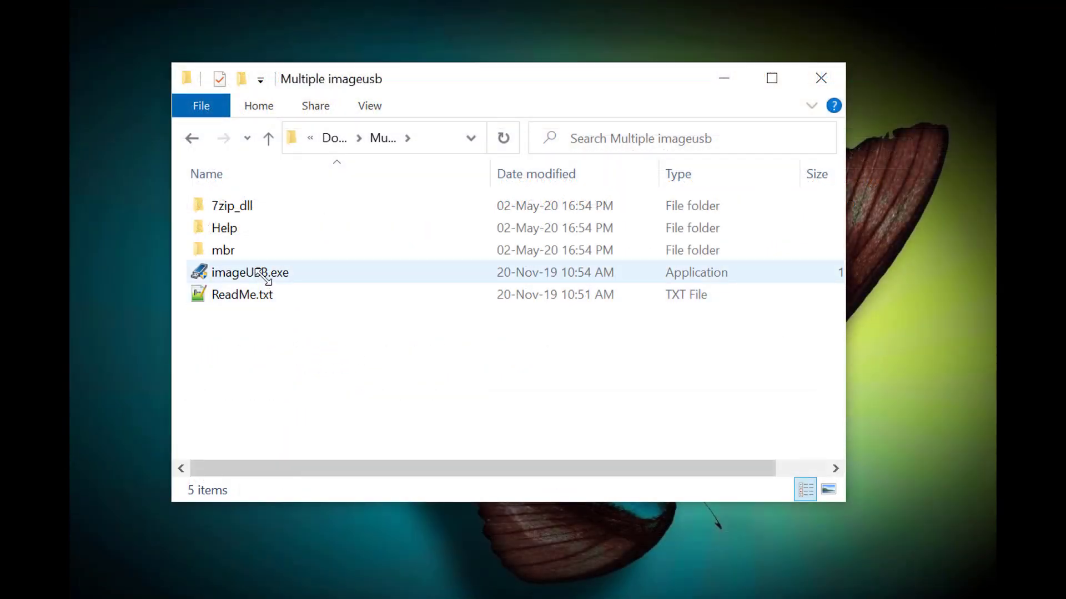
Switch to File Explorer and launch imageUSB.exe from the Multiple imageusb folder, allowing it to run.
double_click(259, 272)
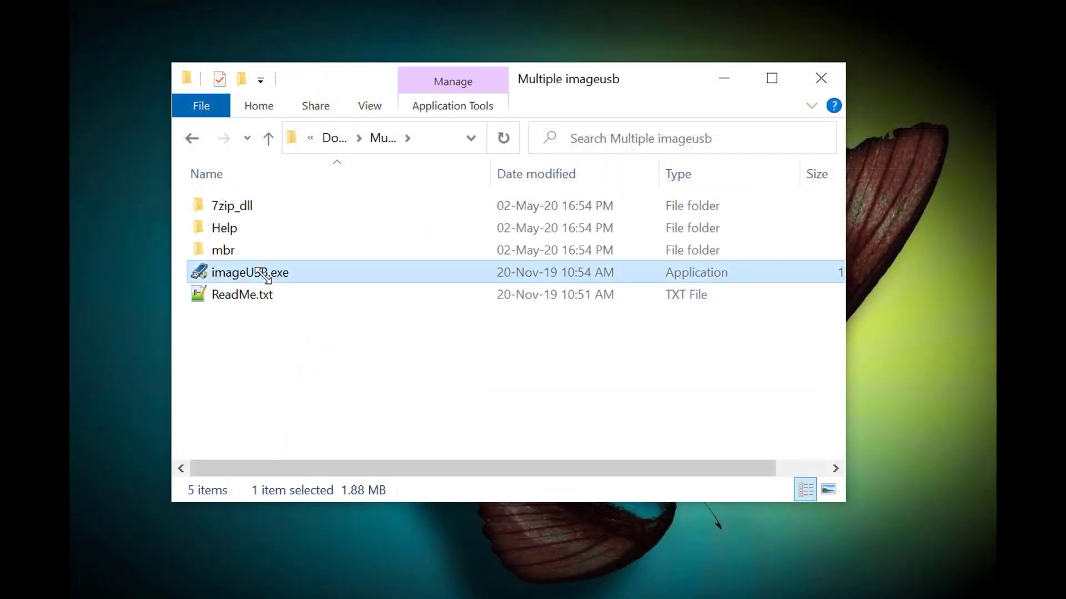
left_click(402, 460)
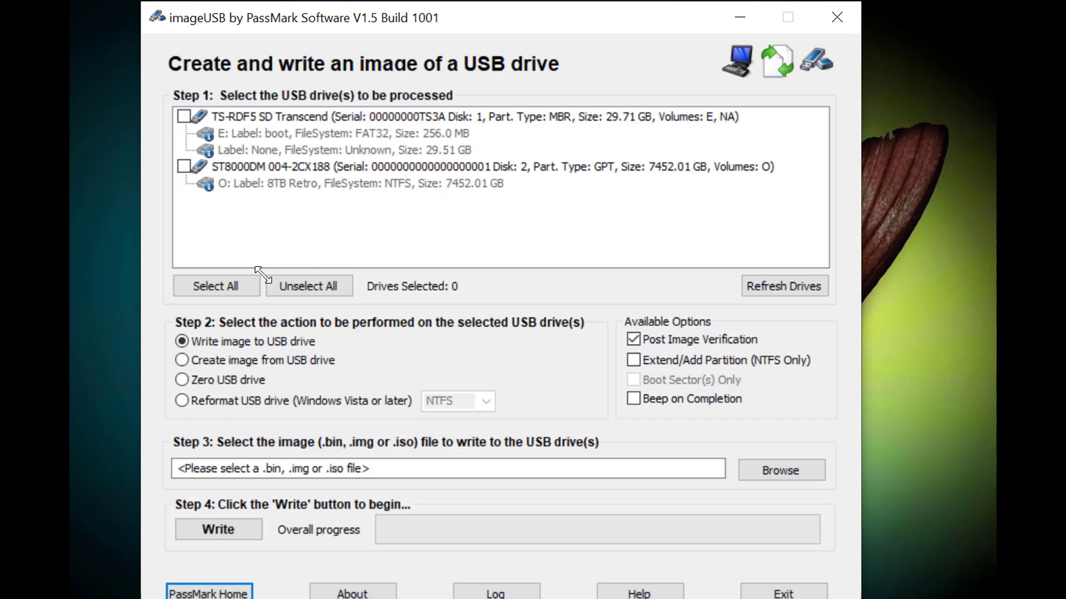
Select the TS-RDF5 SD Transcend drive for creating an image from it, with Post Image Verification off and Beep on Completion on.
left_click(344, 133)
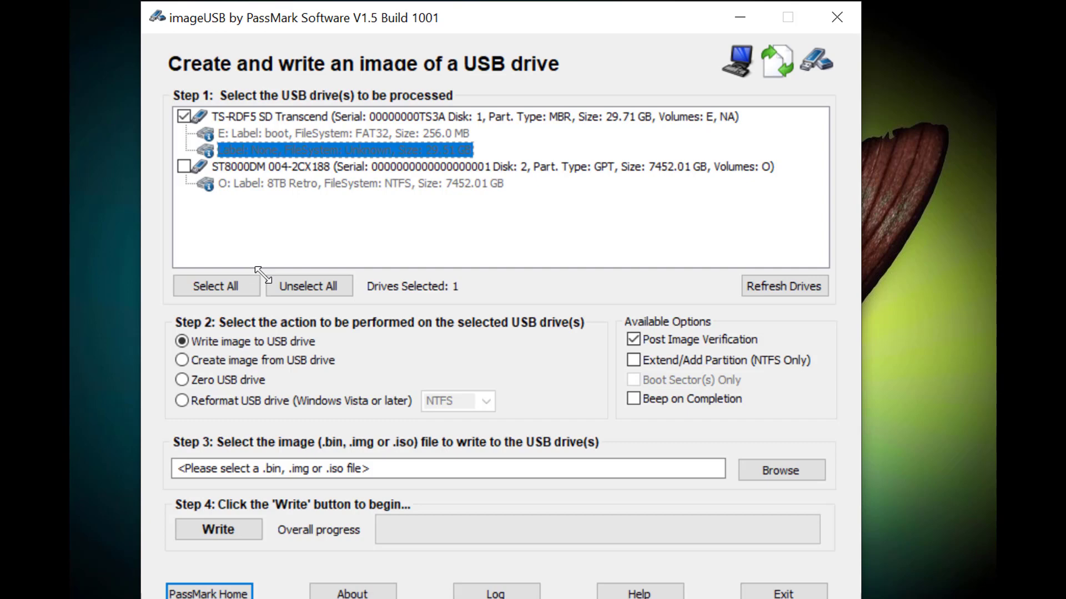
left_click(182, 360)
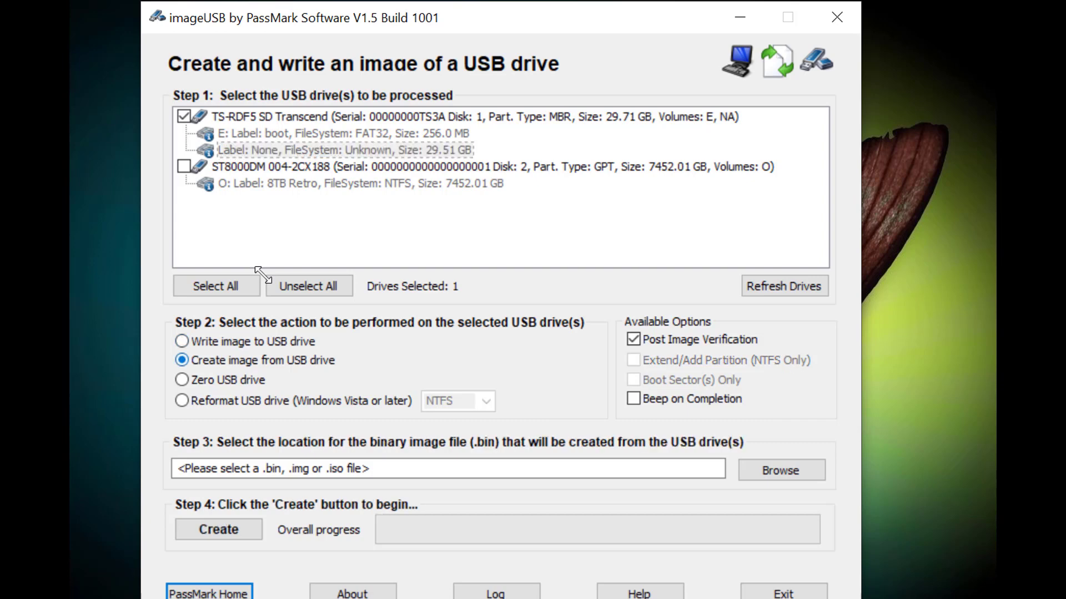
key("Tab")
key("Tab")
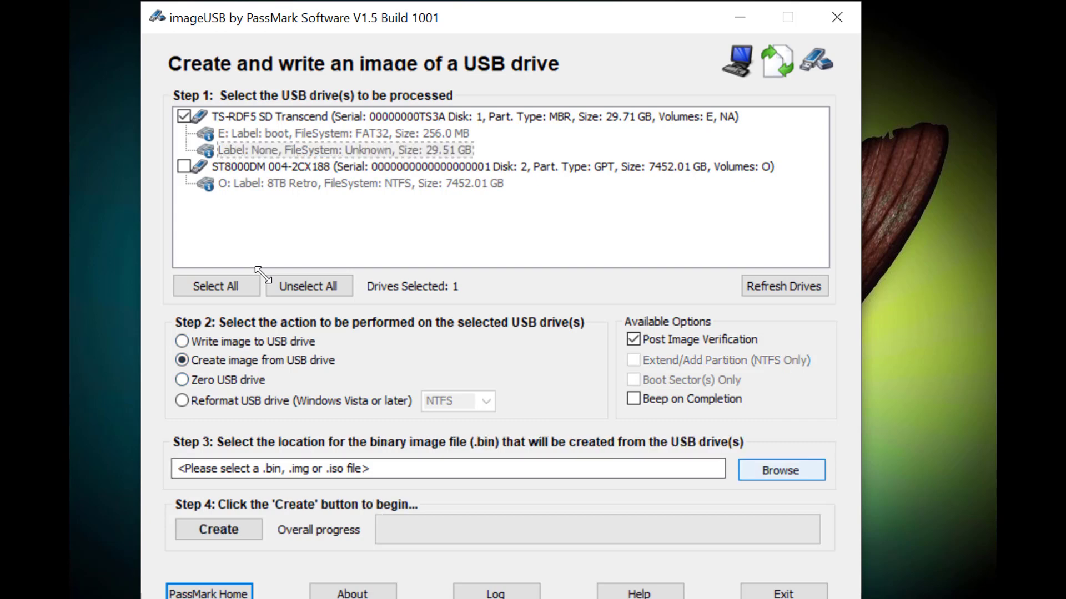
key("Tab")
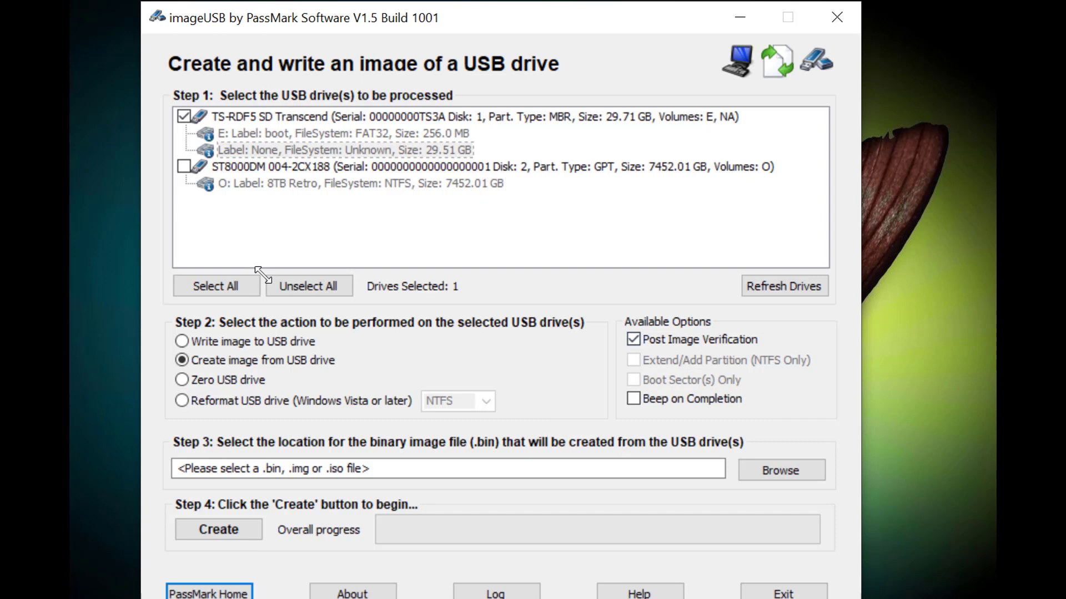
key("space")
key("shift+Tab")
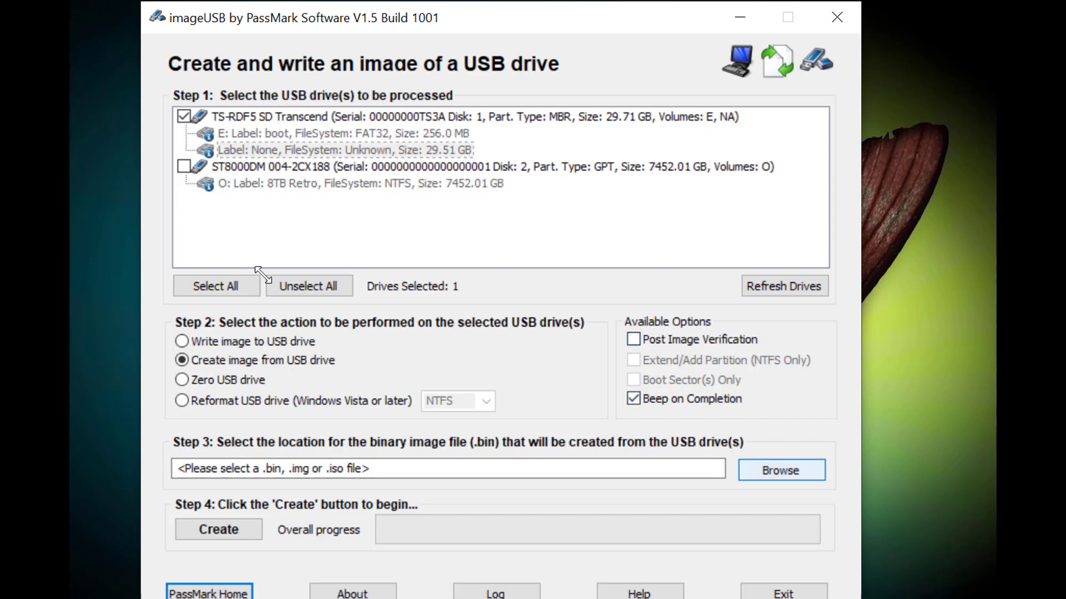
Set the image's save location to the C:\Torz folder with the file name Pi4 Test.img.
key("space")
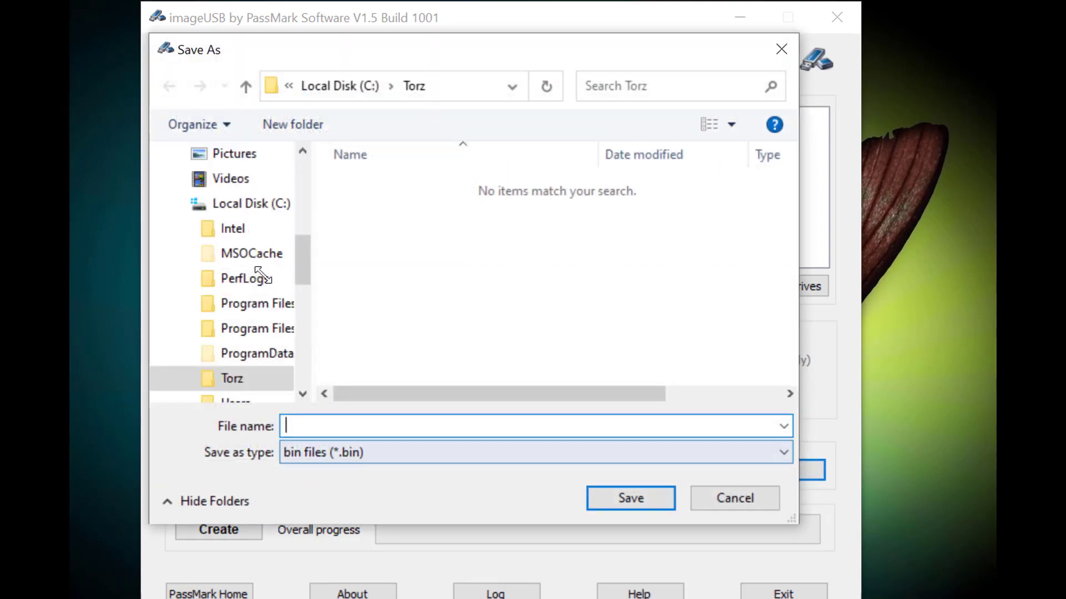
key("alt+Up")
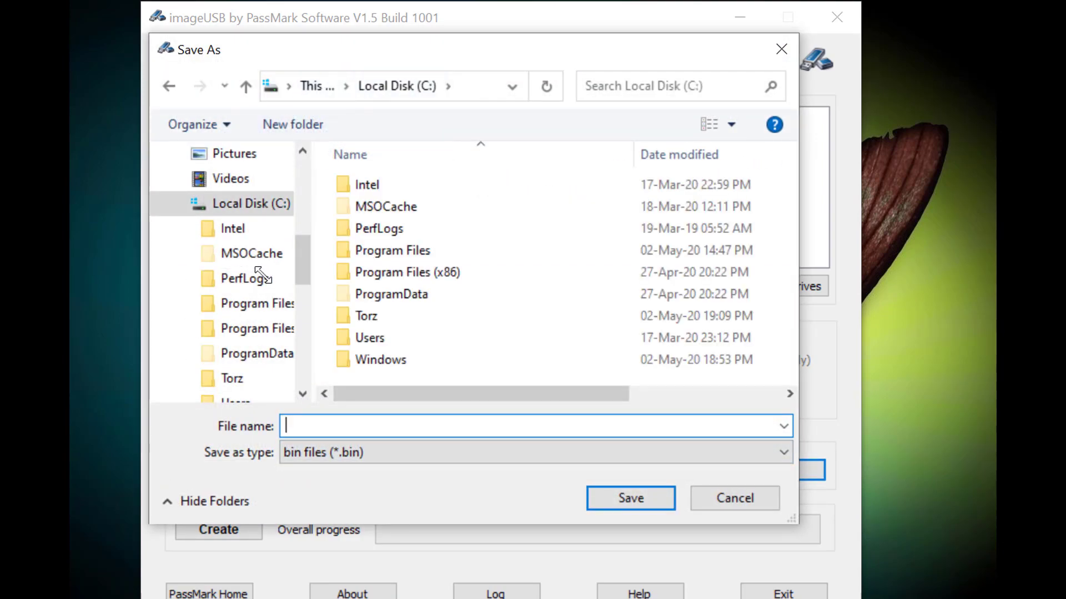
key("shift+Tab")
key("Return")
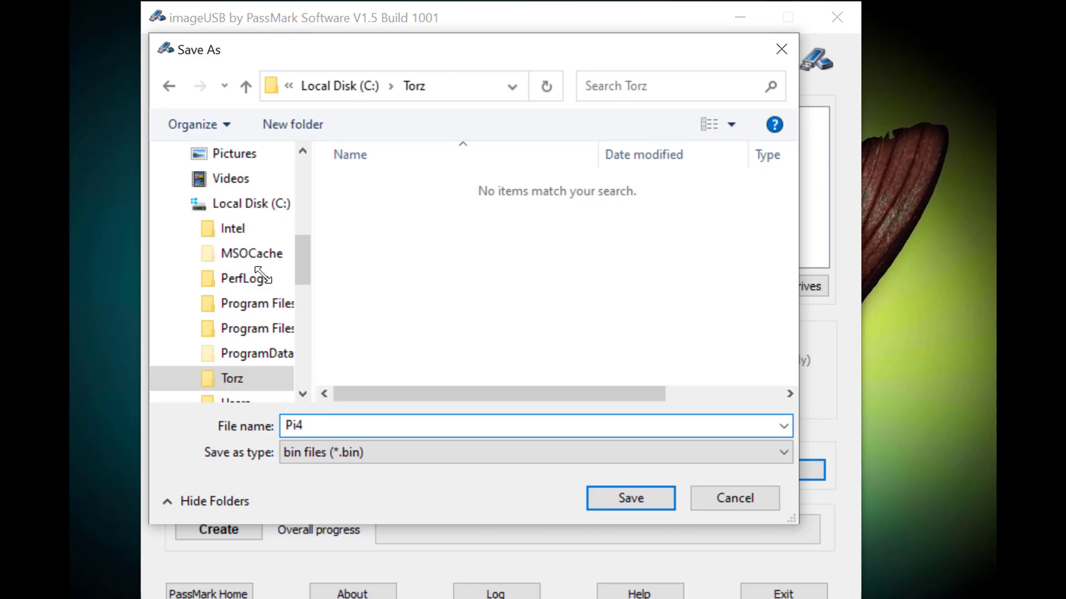
type("est.IM")
key("BackSpace")
key("BackSpace")
type(".im")
key("Delete")
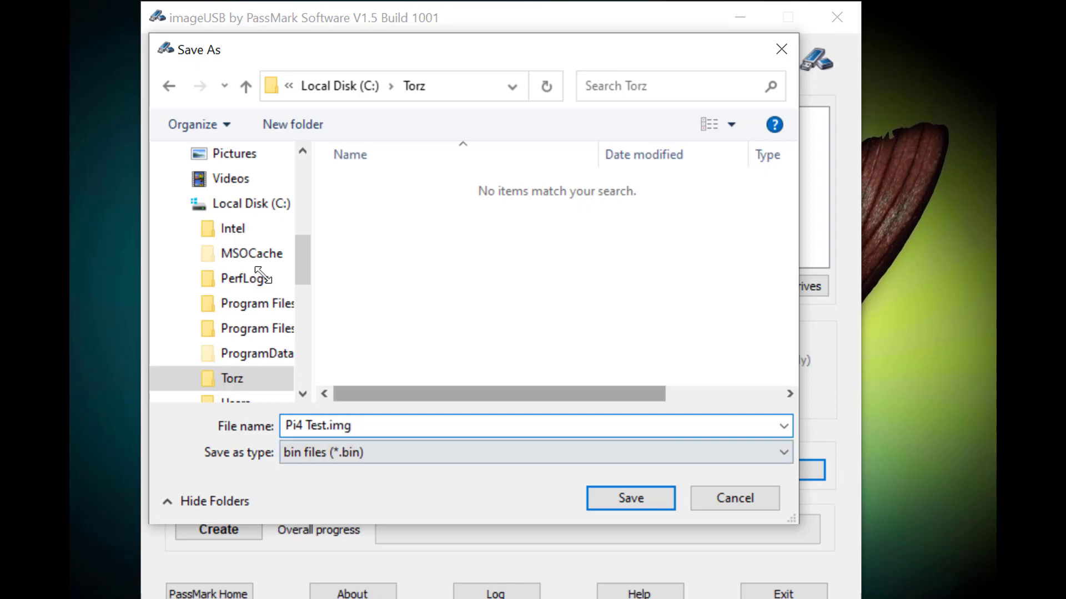
key("Return")
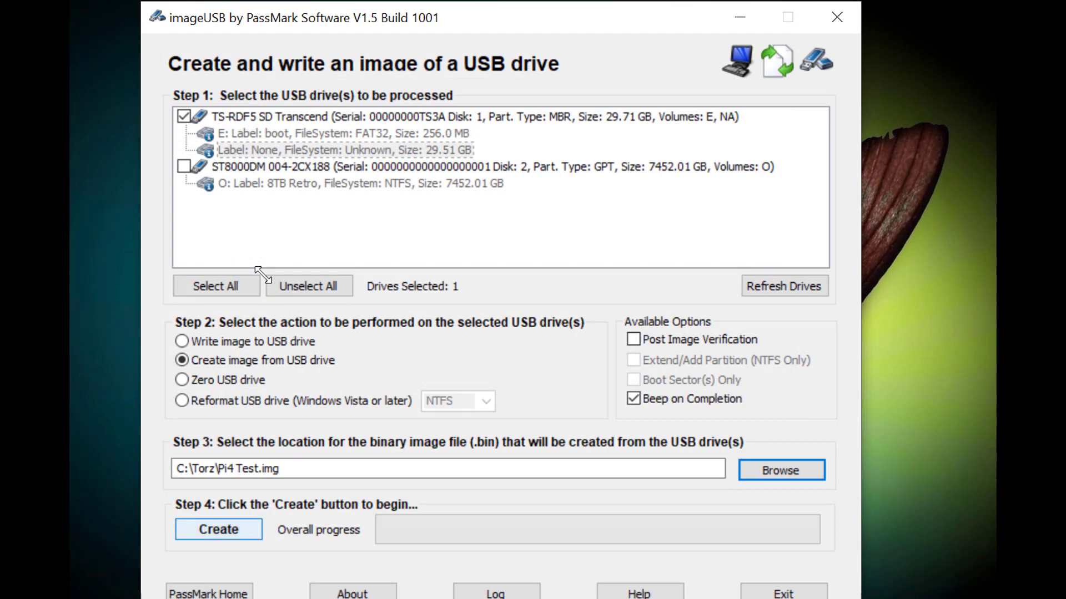
Start creating the image, choosing not to be prompted again and accepting the source drive and overwrite confirmations.
left_click(219, 529)
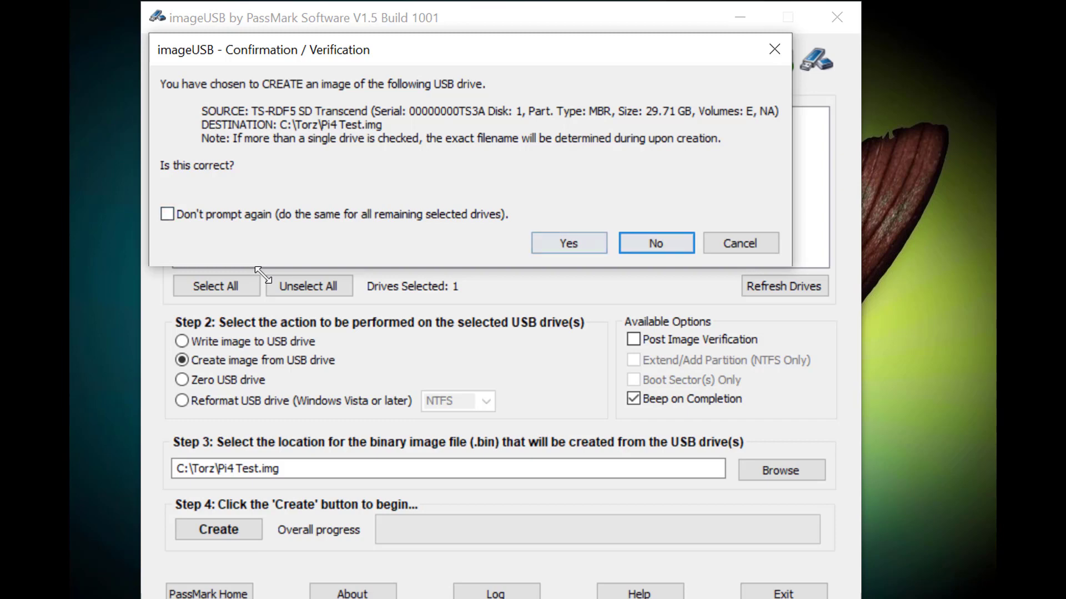
left_click(167, 215)
key("Tab")
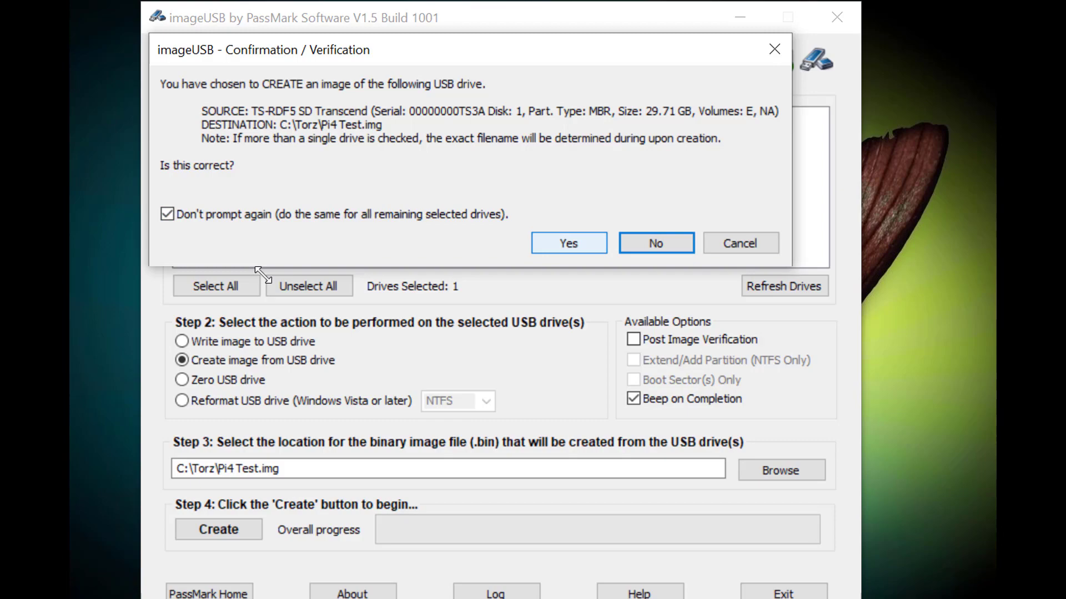
key("space")
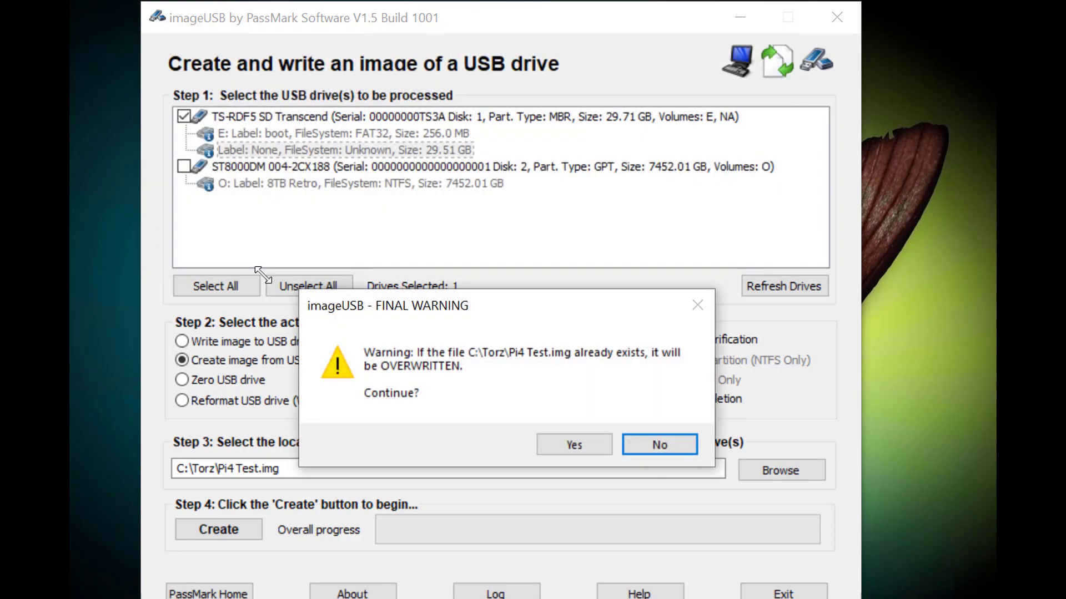
key("Tab")
key("space")
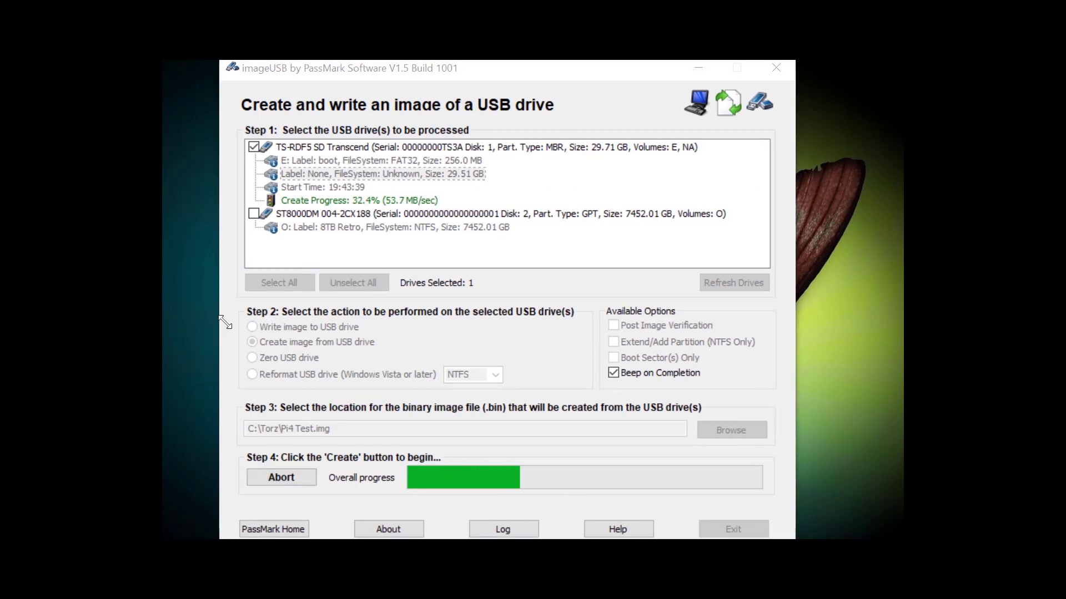
Open the imaging log to check the entries for the running job, and close it.
left_click(628, 103)
left_click(502, 529)
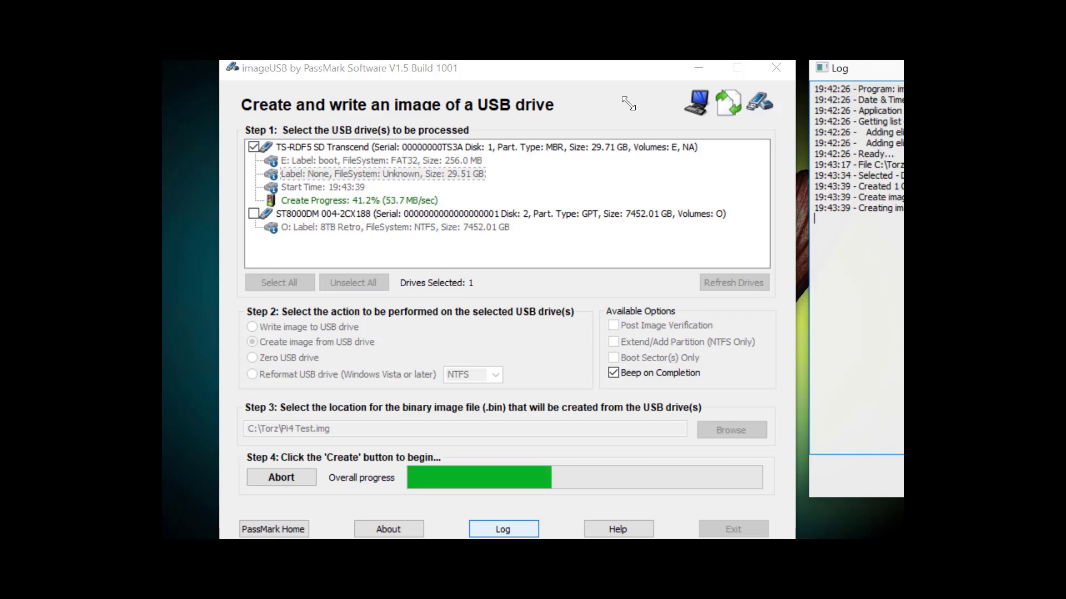
key("Escape")
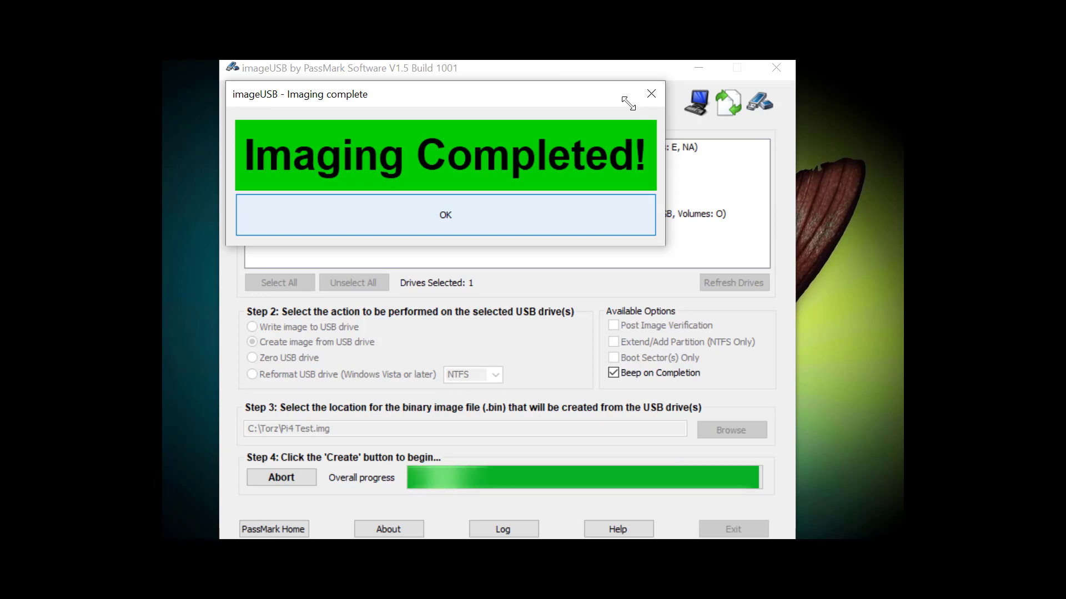
Dismiss the imaging completion notice and exit the imaging program.
key("Return")
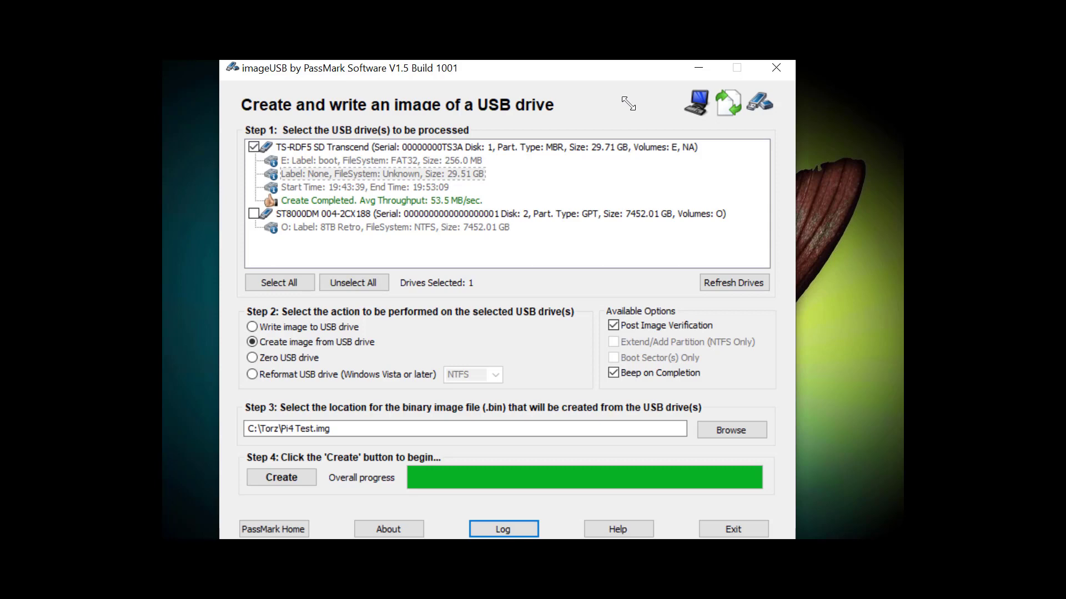
left_click(732, 529)
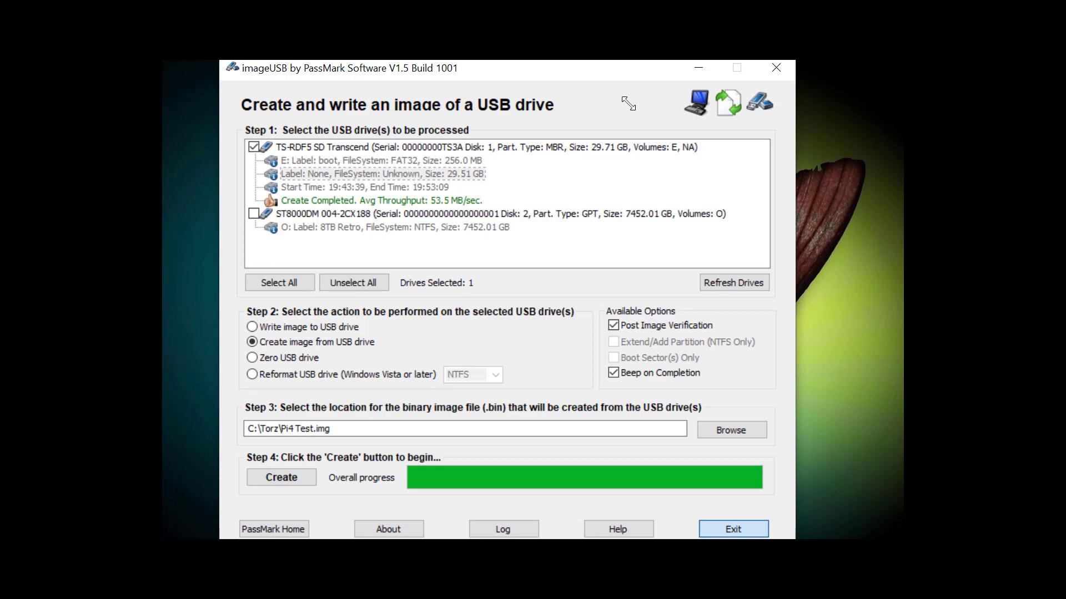
key("Return")
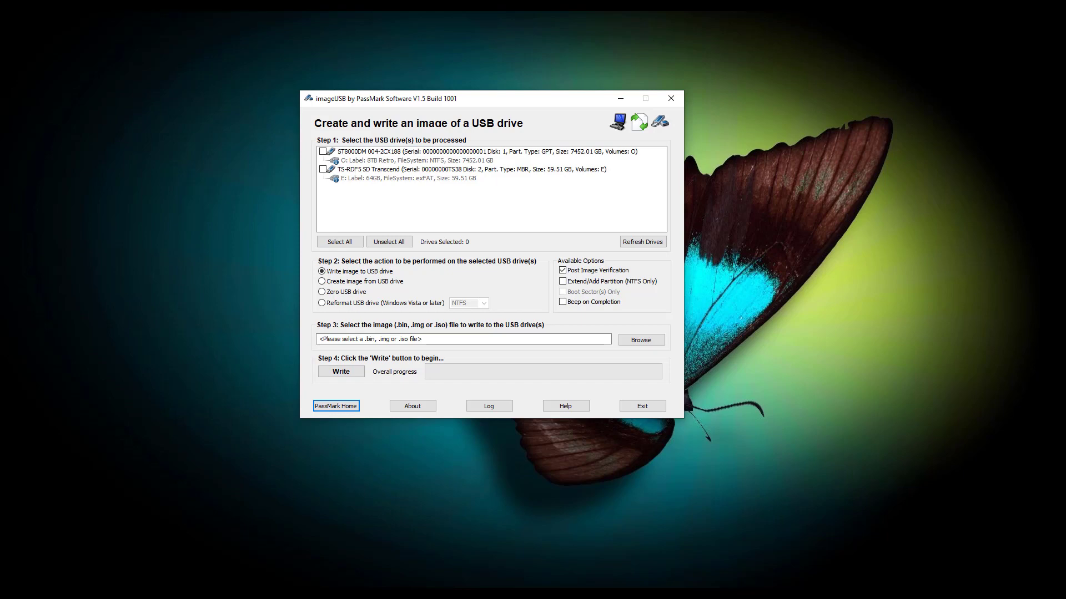
Select the TS-RDF5 SD Transcend drive and set the action to reformat it as FAT32.
left_click(409, 178)
left_click(408, 169)
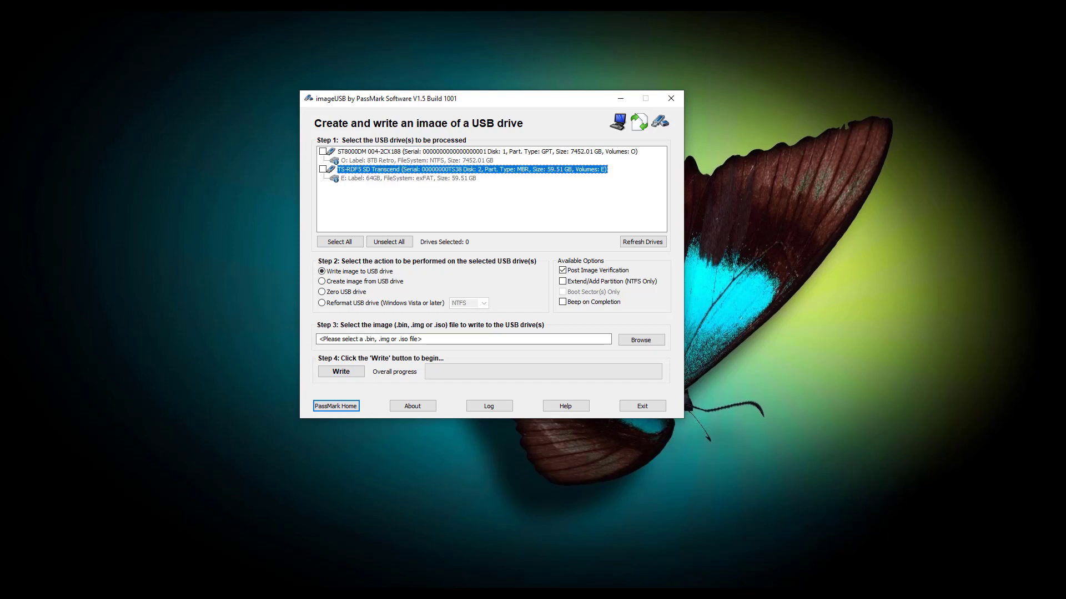
key("space")
left_click(321, 303)
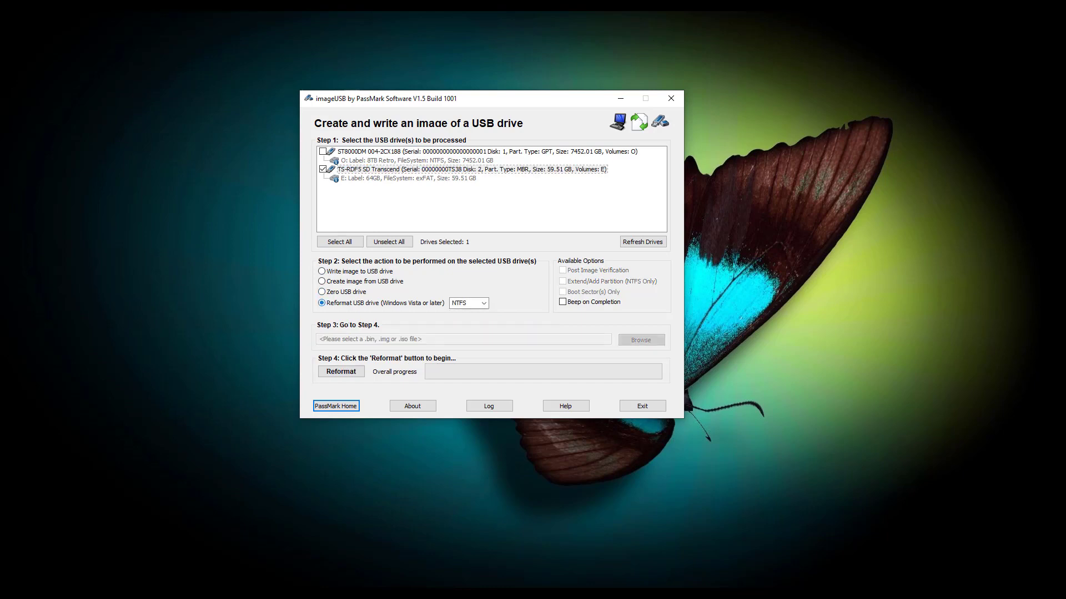
left_click(483, 303)
left_click(464, 313)
Reformat the selected drive, accepting the drive confirmation and the final data-loss warning, and dismiss the completion notice.
left_click(341, 371)
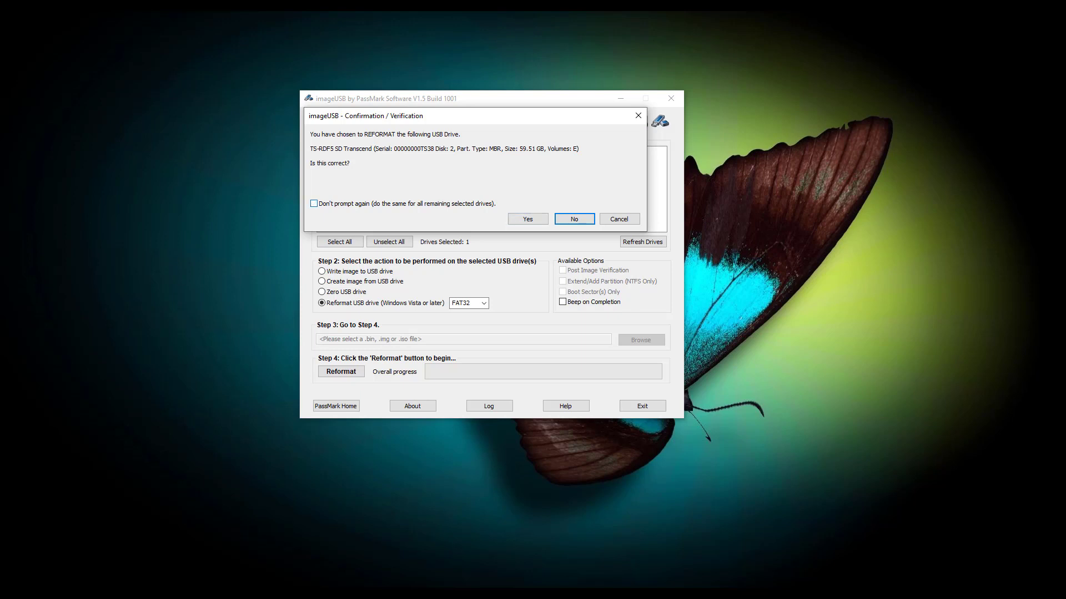
left_click(527, 219)
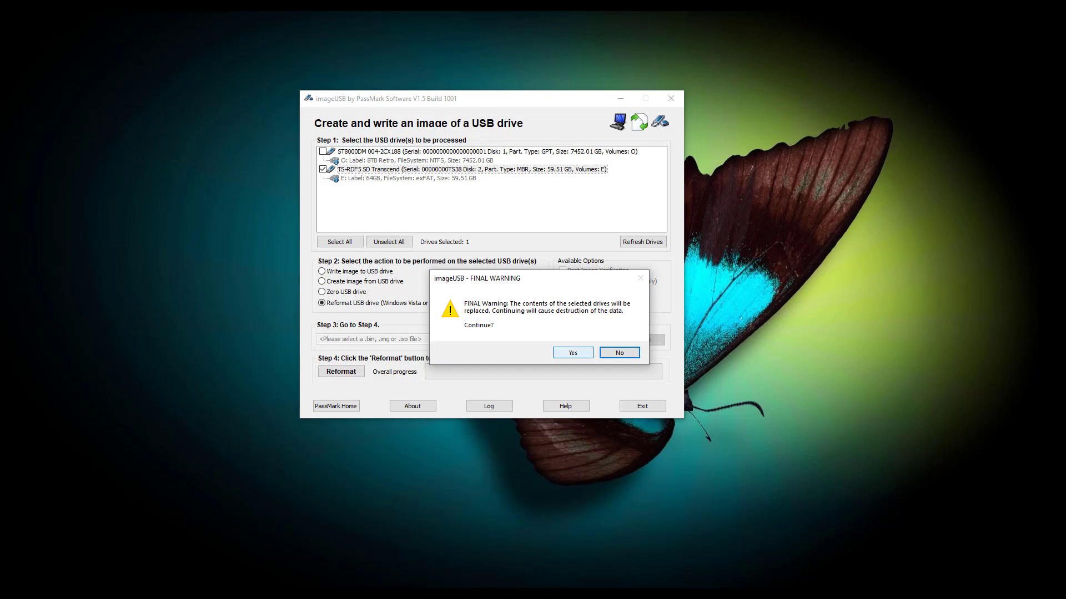
left_click(572, 353)
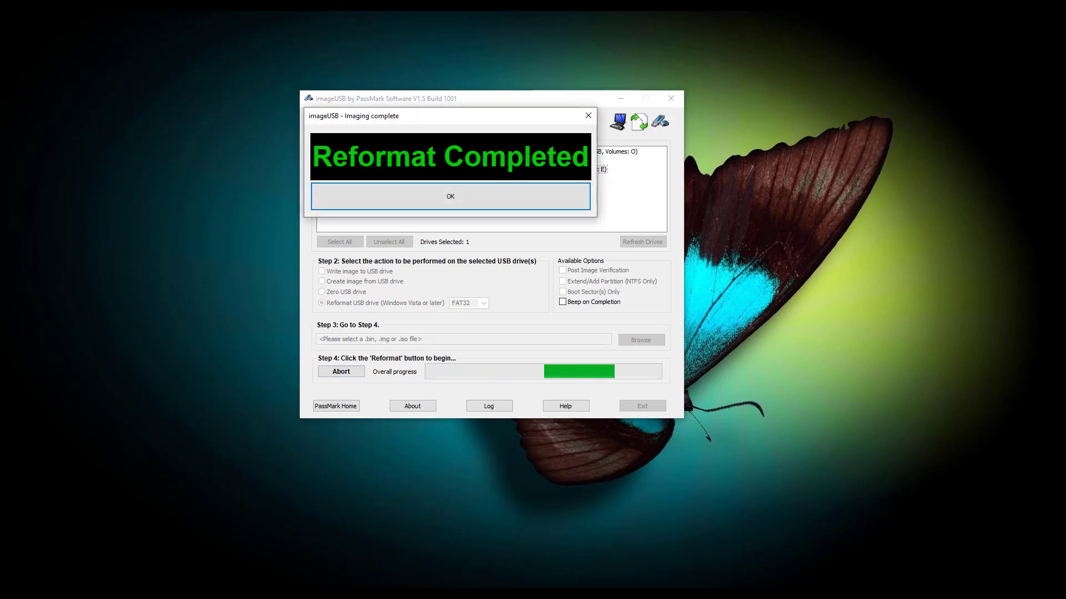
key("Return")
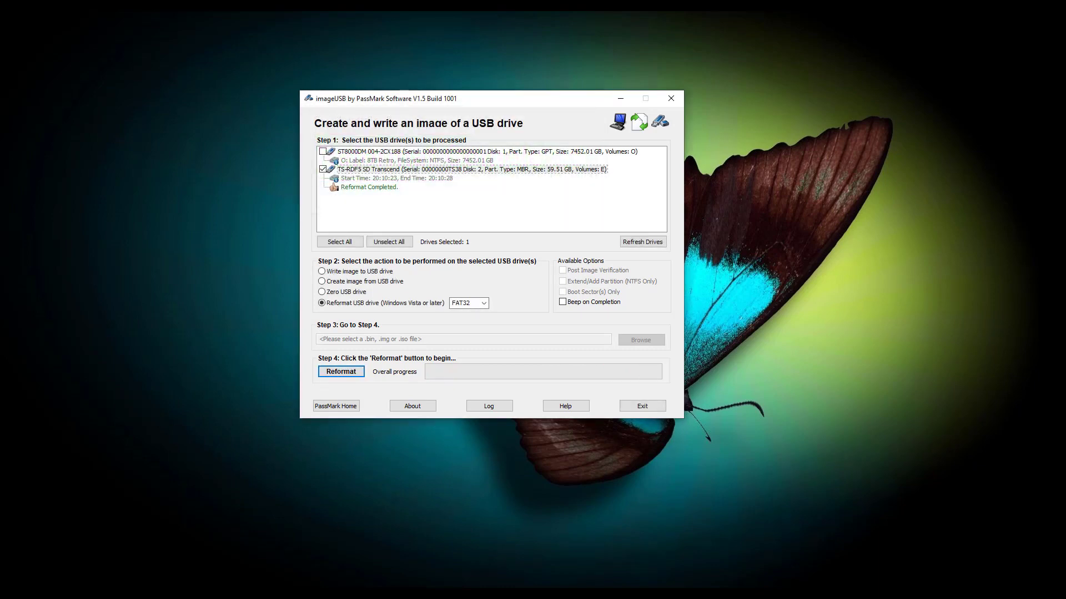
Switch the action to writing an image to the USB drive and open the image file chooser.
left_click(322, 271)
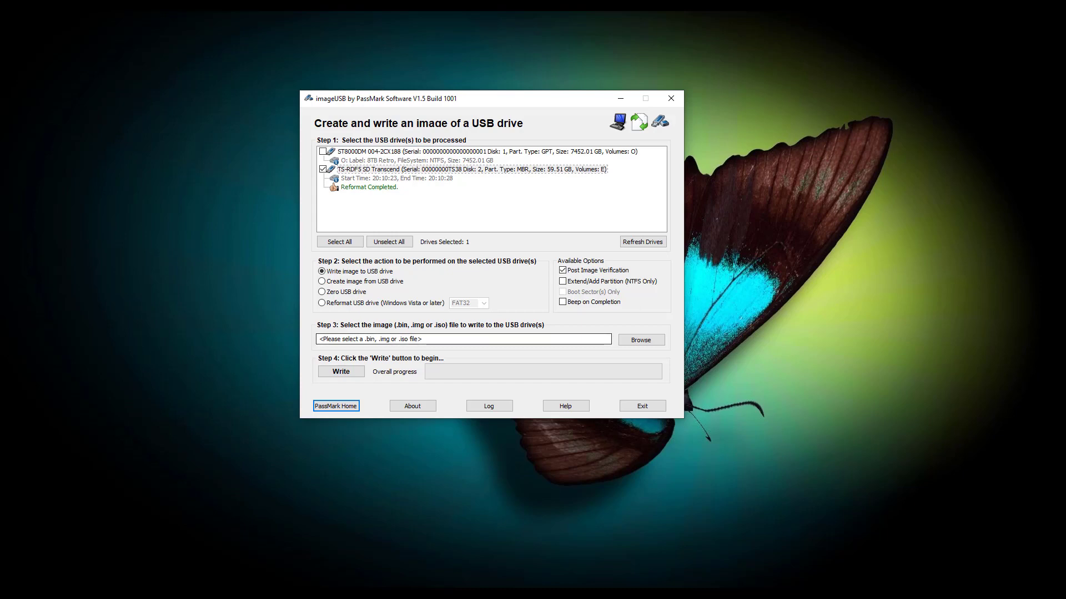
left_click(640, 339)
key("Return")
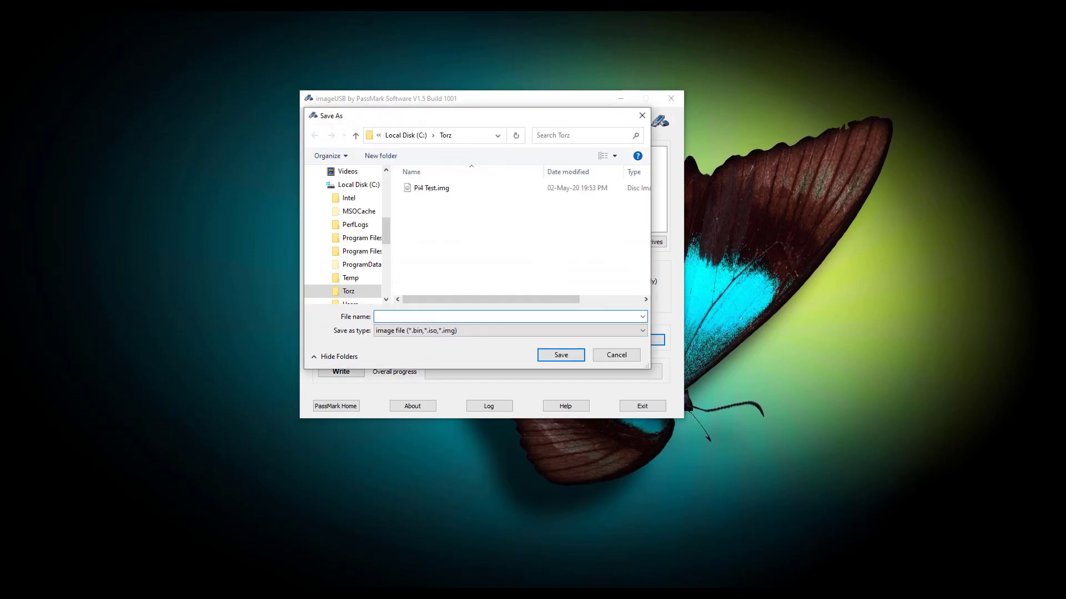
Rename Pi4 Test.img to PlayBoxPi4.02.05.2020-Krnl4.19.97-RP4.6-ES291-RA187-Kodi186.img and choose it as the image to write.
left_click(431, 187)
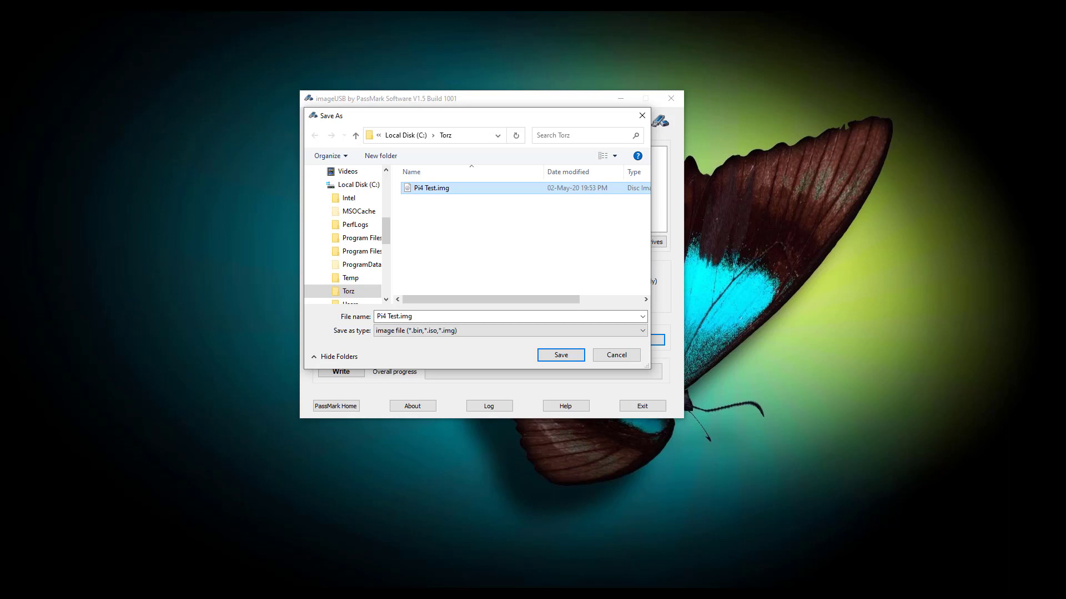
key("F2")
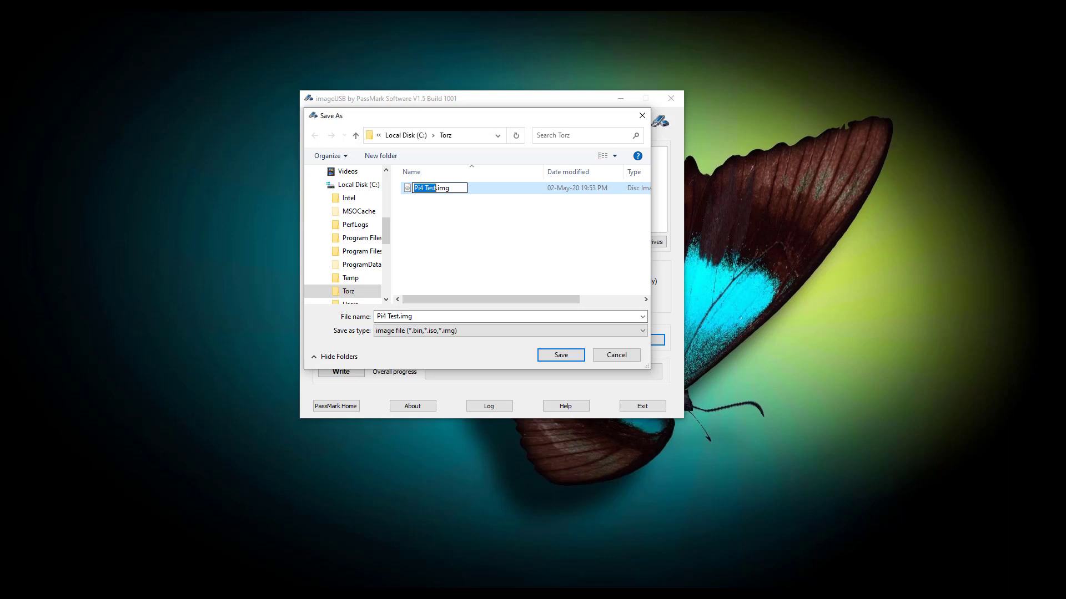
key("ctrl+v")
key("Delete")
key("Delete")
key("Delete")
key("Delete")
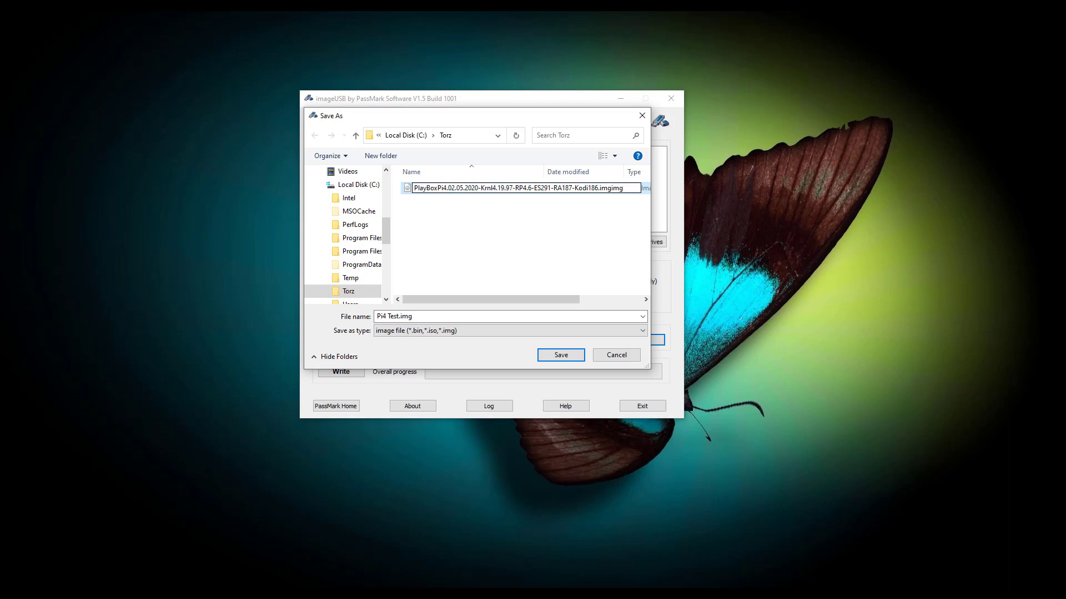
key("Return")
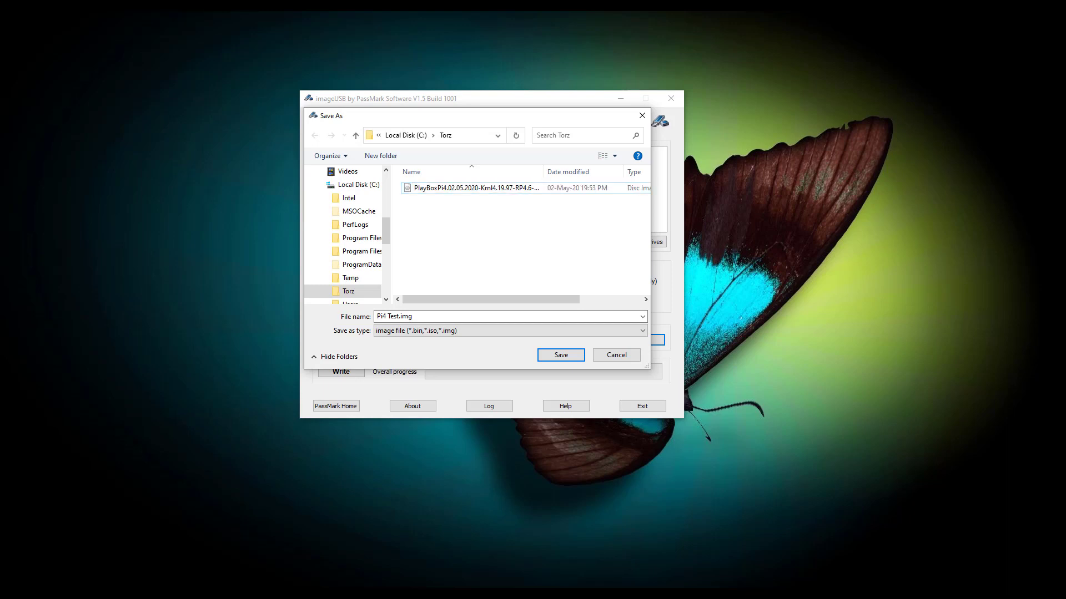
left_click(475, 187)
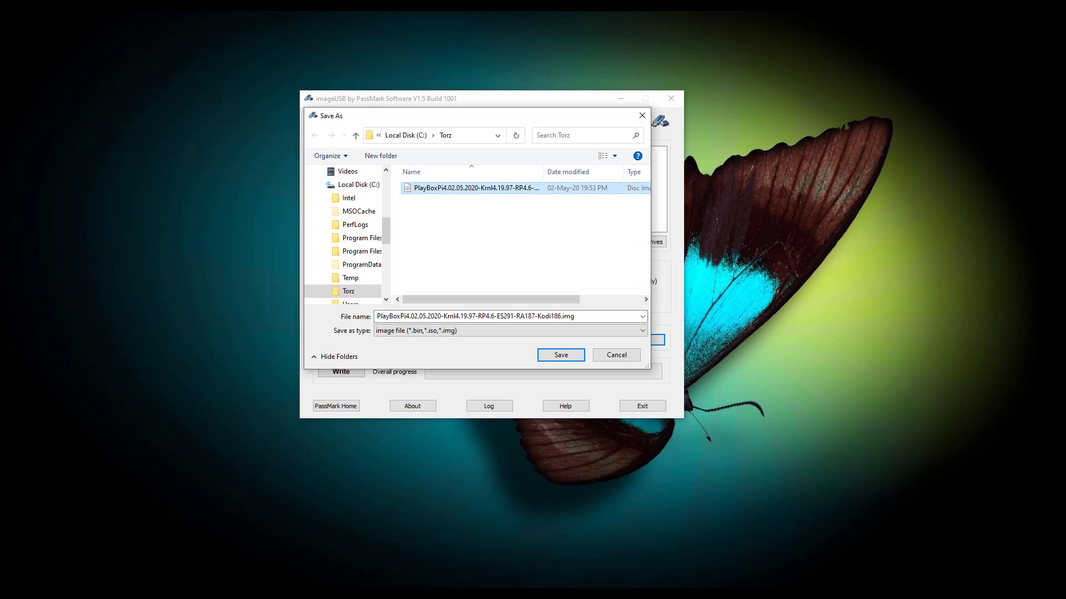
left_click(560, 354)
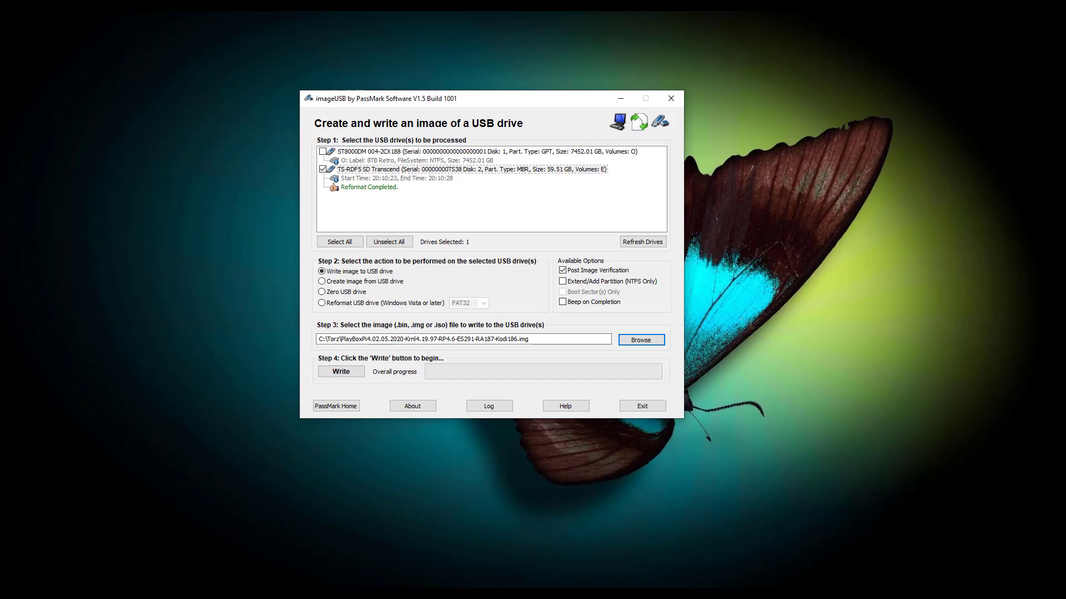
Try to start the write, and refresh the drive list, agreeing to clear the current drives and their status.
left_click(341, 372)
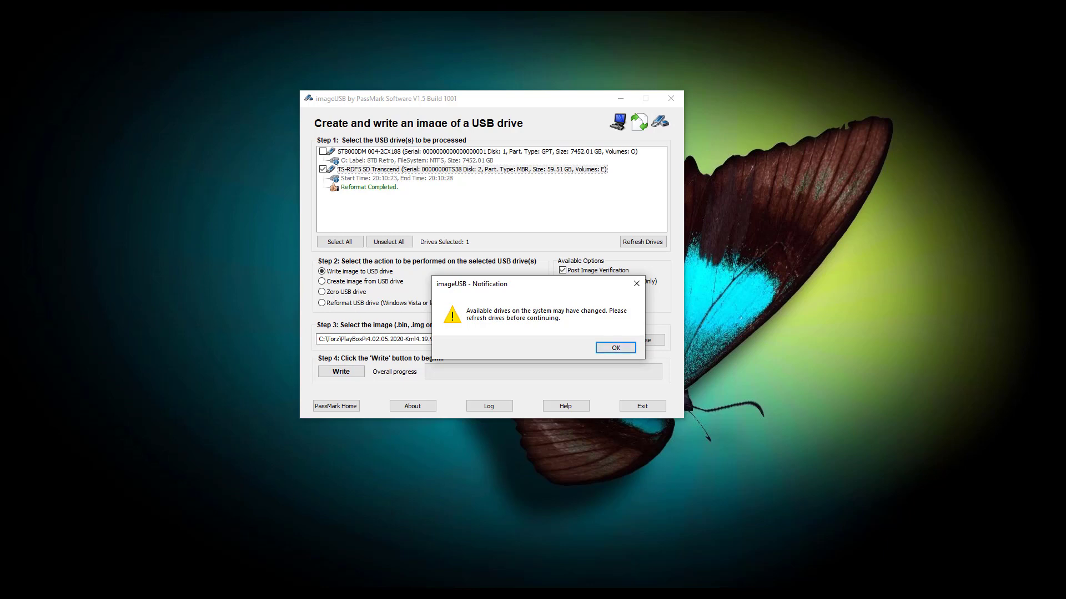
left_click(615, 347)
left_click(642, 242)
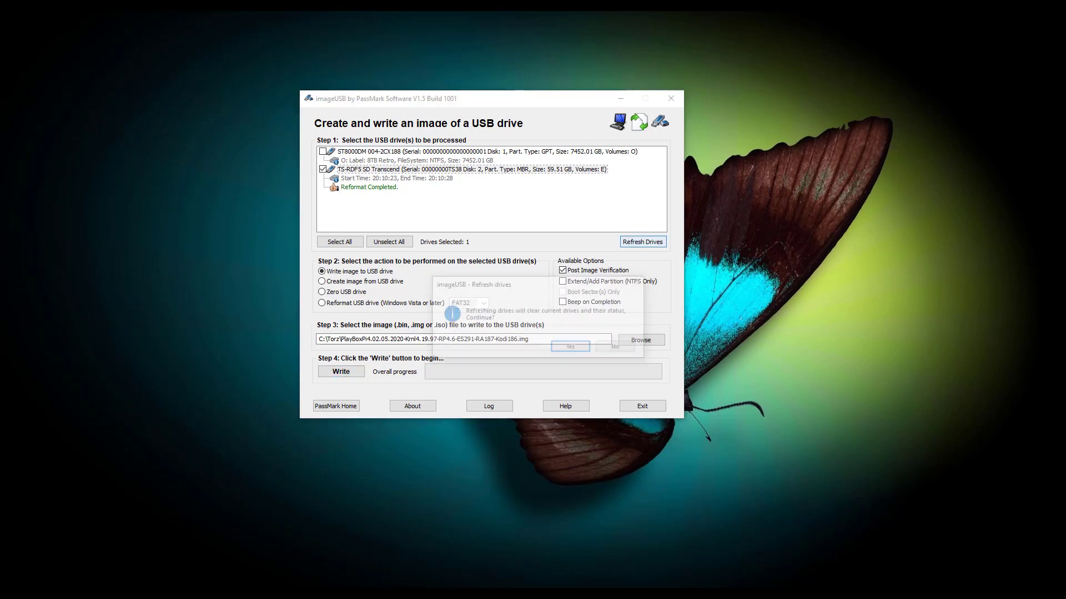
key("Return")
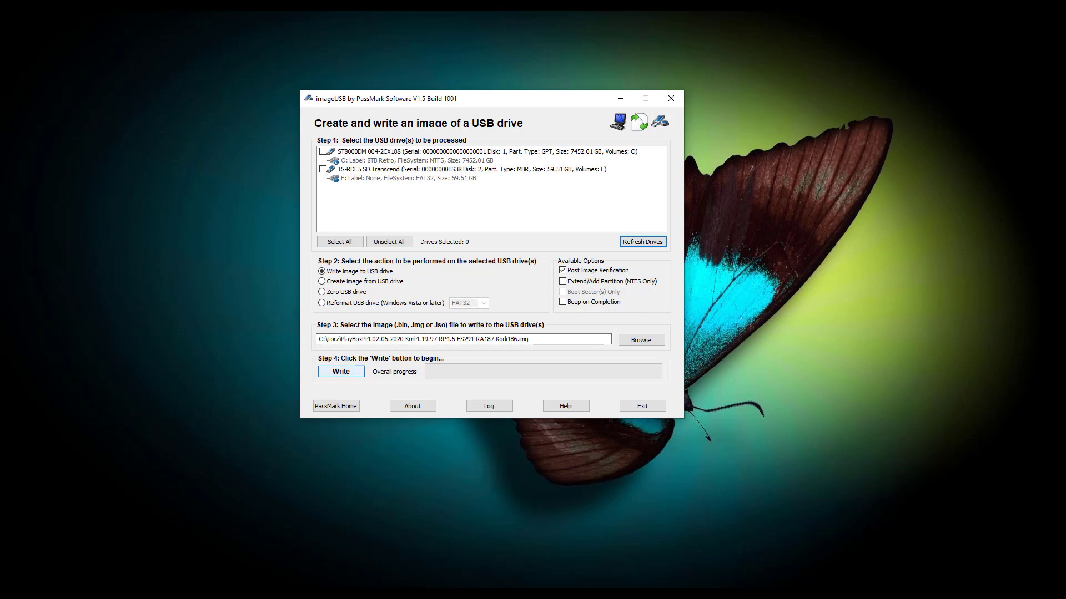
Select the TS-RDF5 SD Transcend drive again and start writing the image to it, accepting the destination confirmation and final warning.
left_click(341, 372)
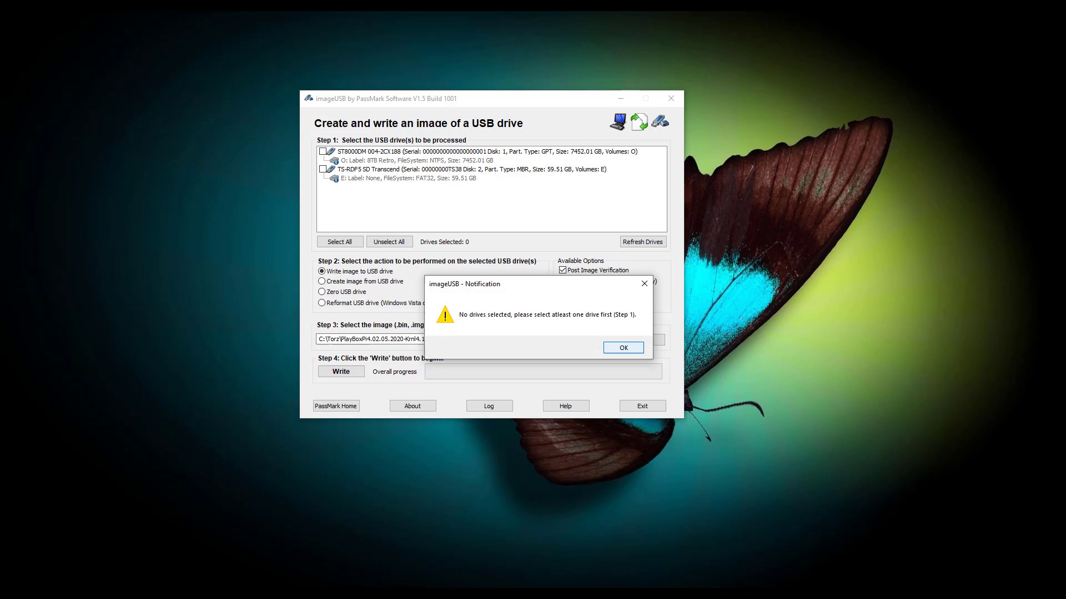
left_click(623, 348)
left_click(322, 170)
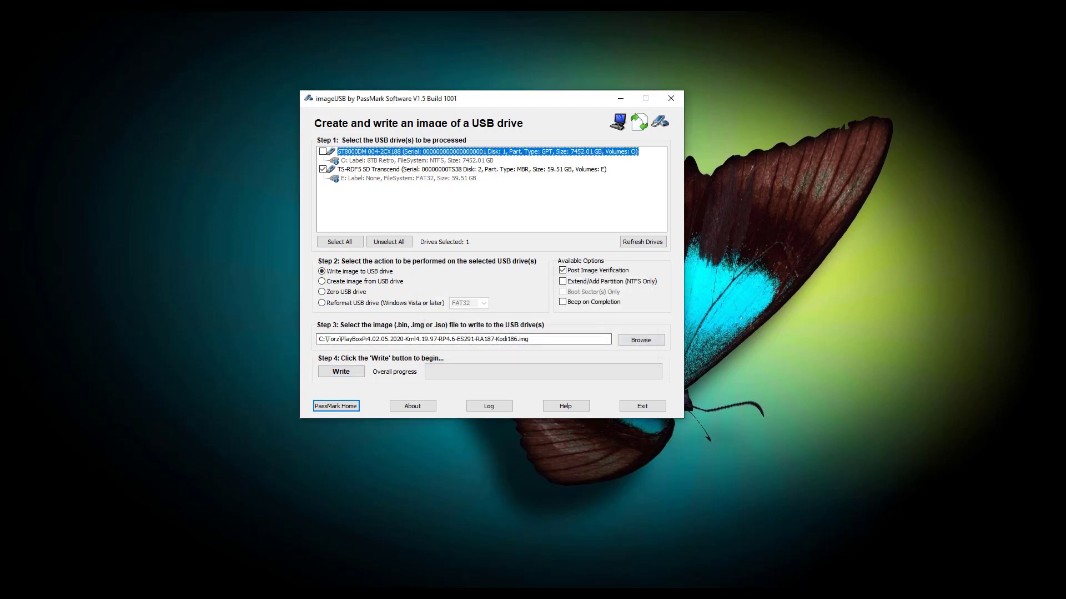
left_click(341, 371)
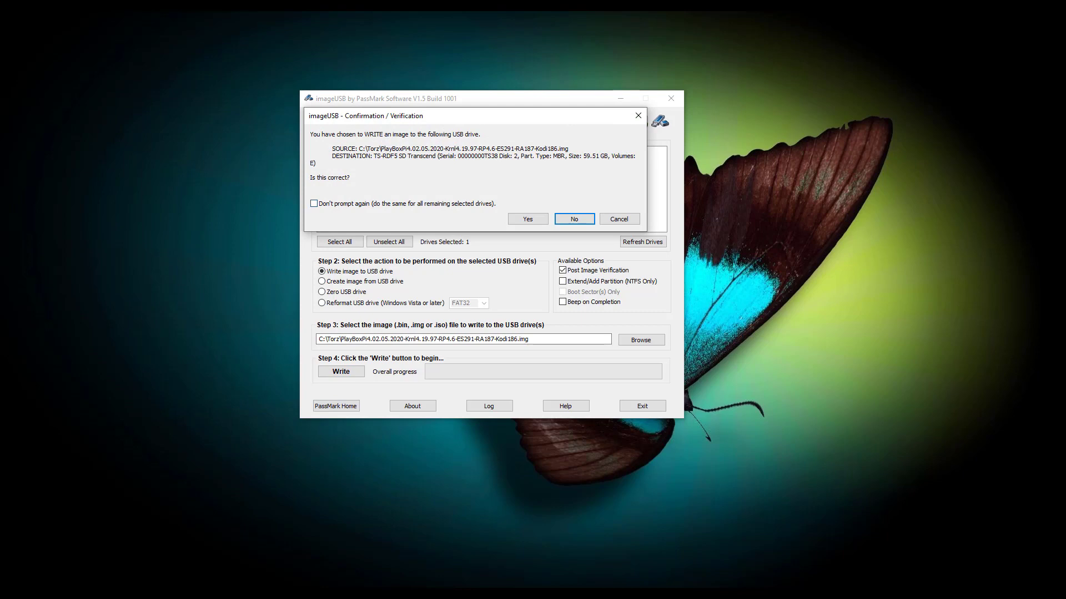
left_click(527, 219)
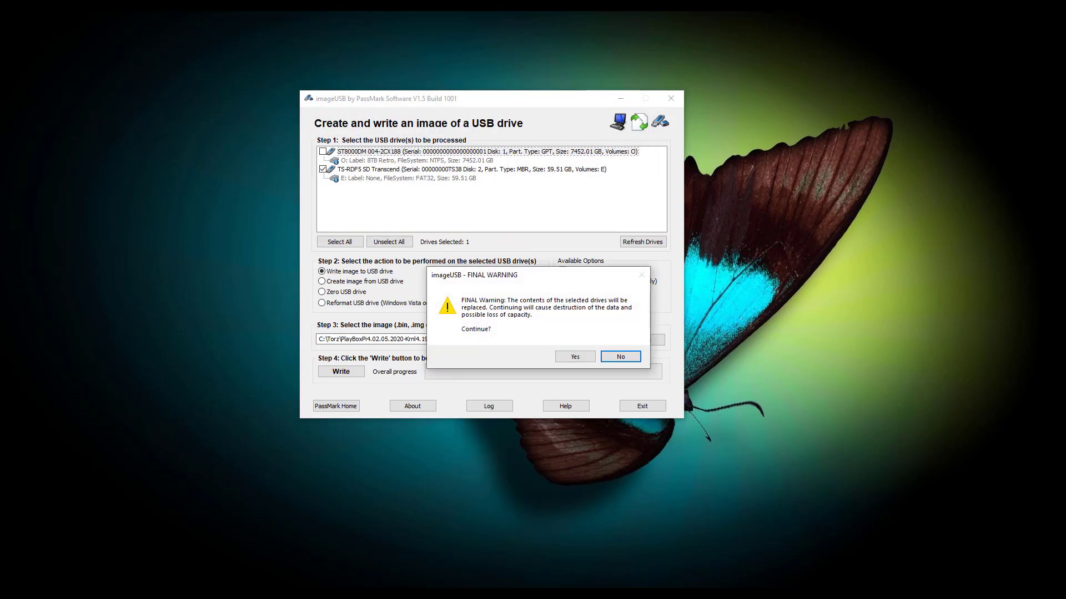
left_click_drag(522, 274, 481, 235)
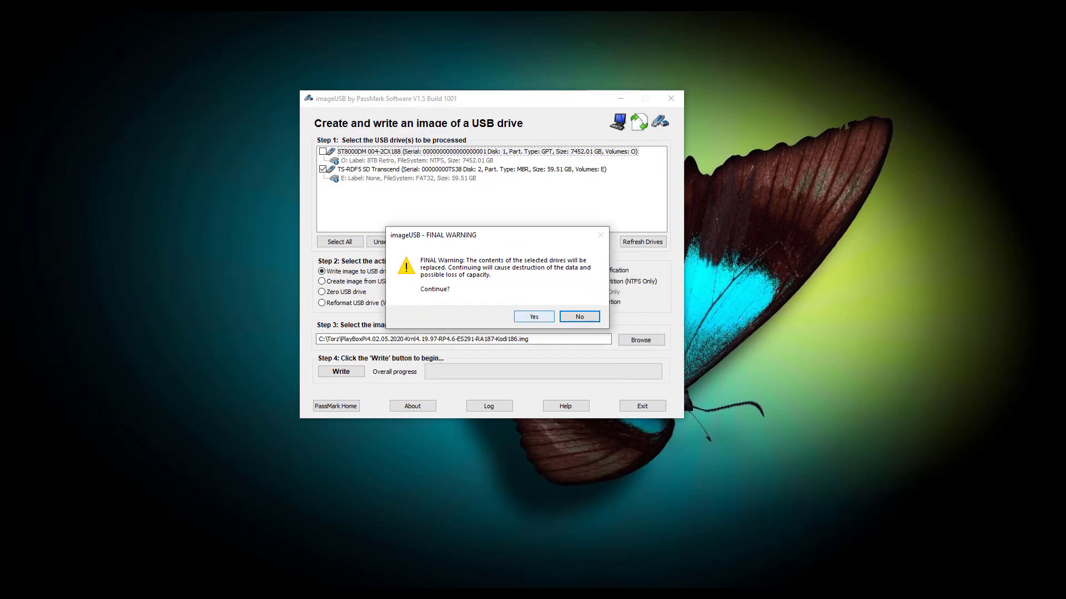
left_click(534, 317)
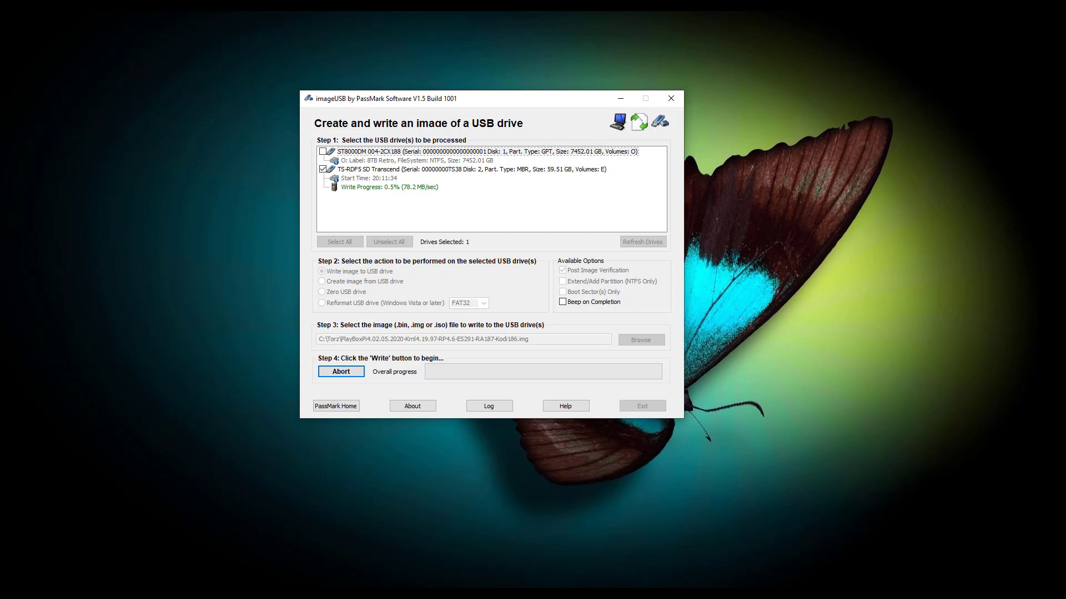
Turn on Beep on Completion and abort the running image write, closing the boot (E:) folder window.
key("Tab")
left_click(562, 302)
left_click(341, 371)
left_click(577, 367)
key("Return")
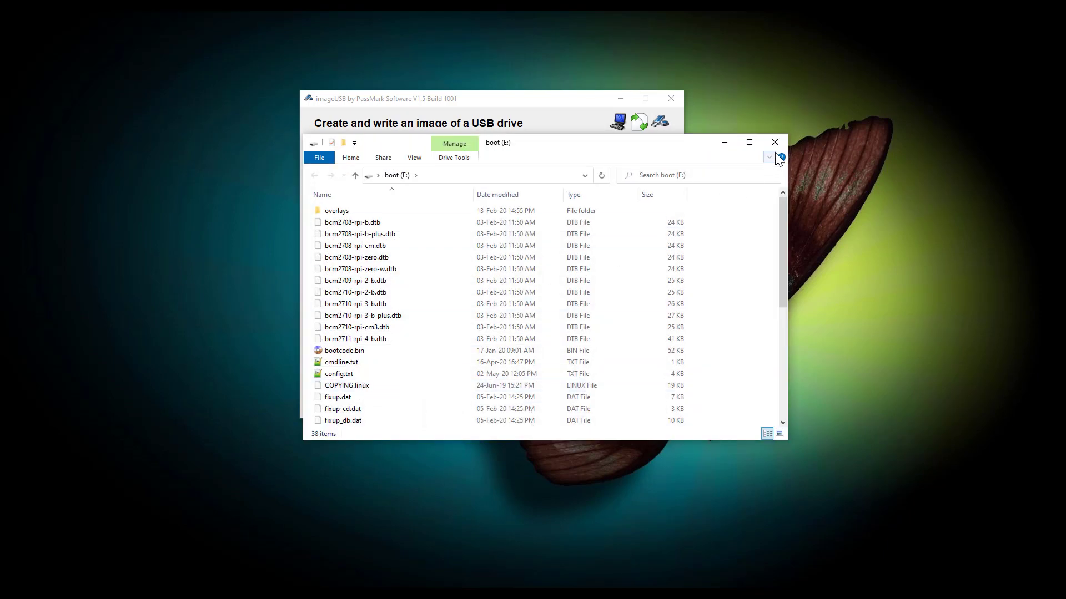
left_click(775, 142)
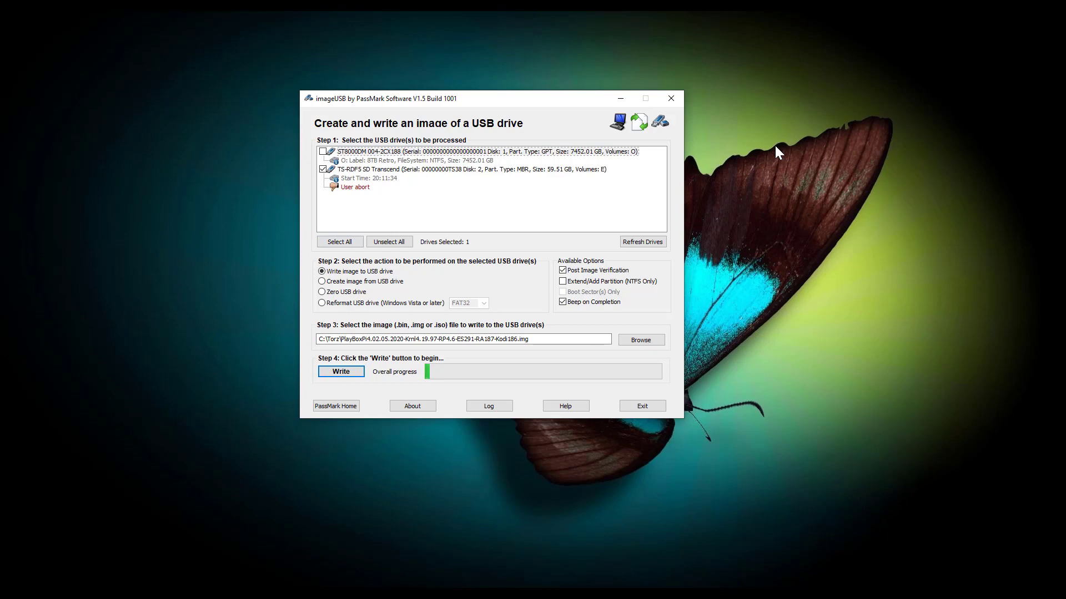
Switch the action to reformatting the drive as FAT32 and refresh the drive list, accepting the prompt.
left_click(322, 303)
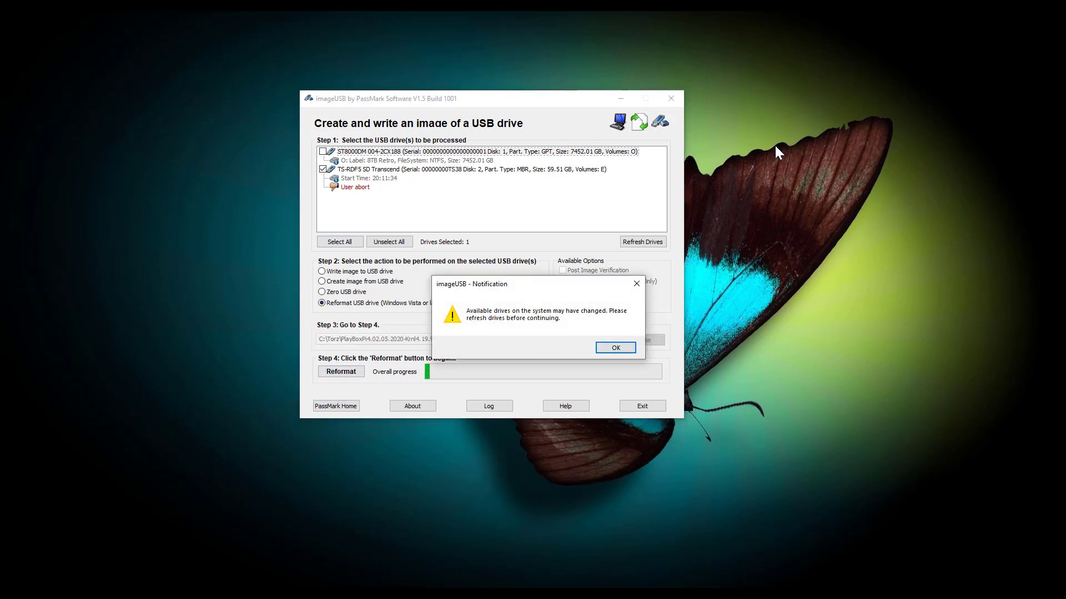
key("Return")
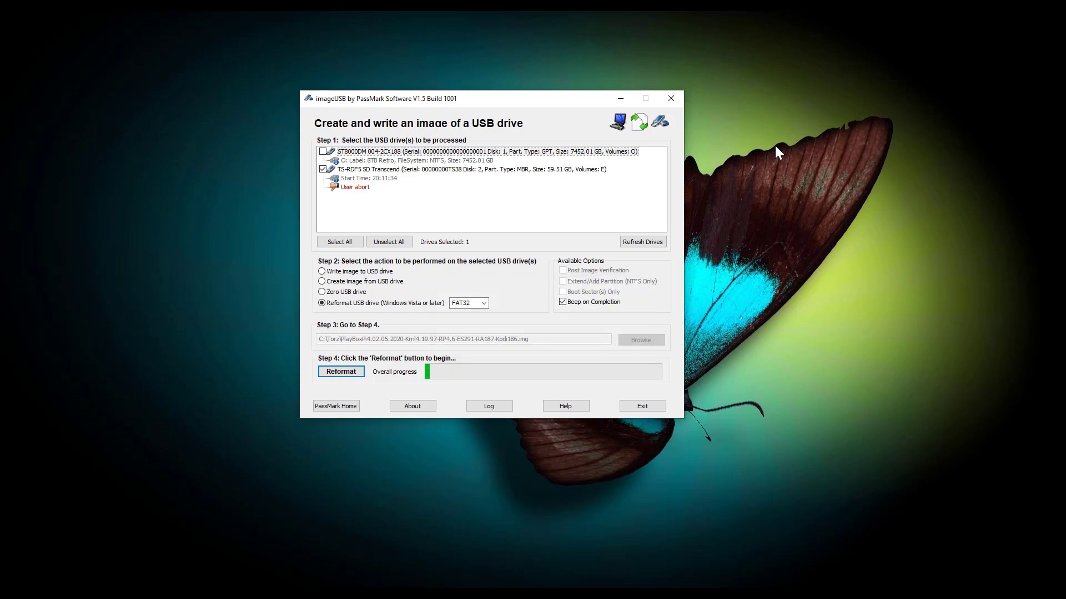
key("F5")
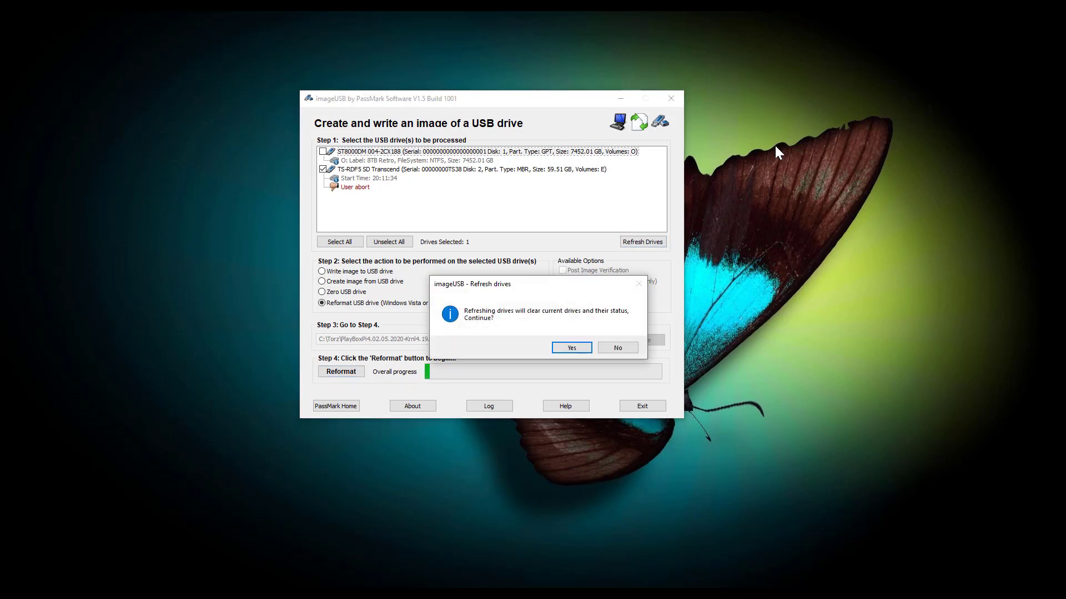
key("Return")
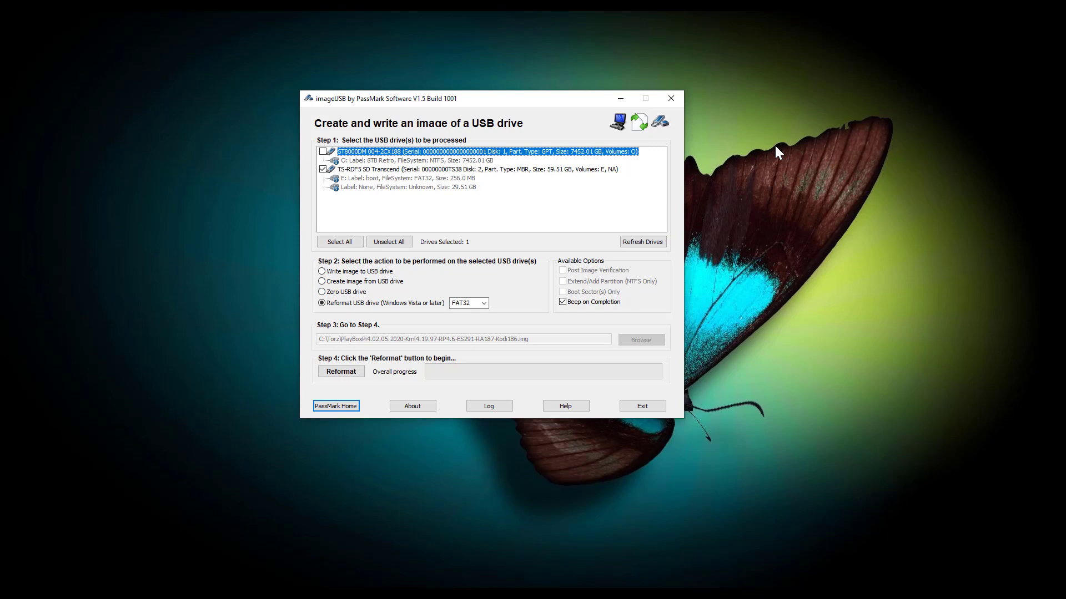
Reformat the TS-RDF5 SD Transcend drive as FAT32, accepting both confirmations, and dismiss the drive-access error.
key("alt+r")
key("Left")
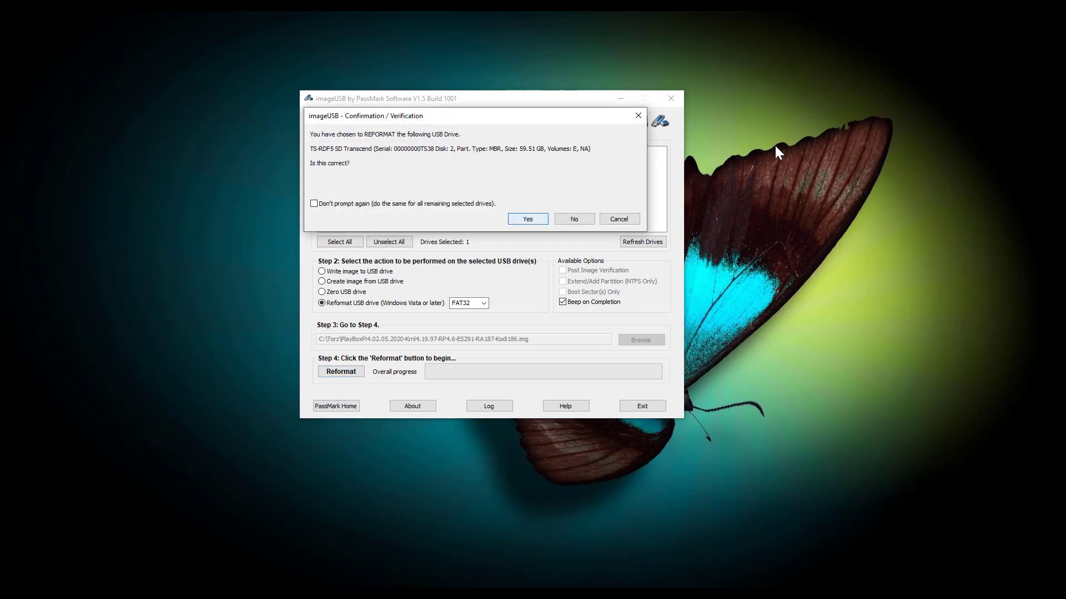
key("Return")
key("Tab")
key("Return")
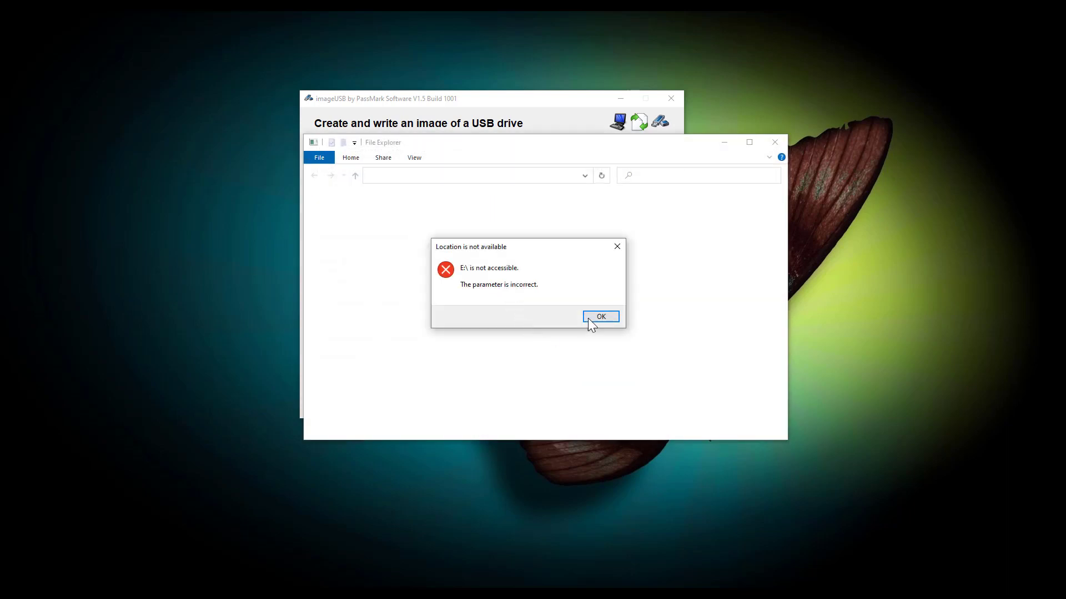
left_click(599, 317)
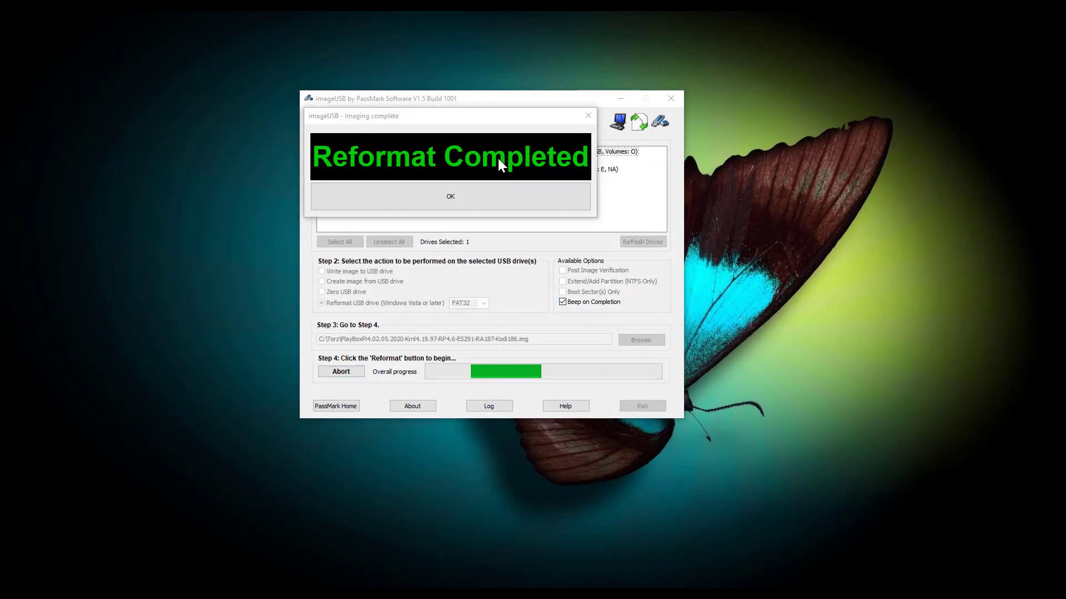
Close the USB Drive (E:) folder and reformat completion dialog, turn off Post Image Verification, and dismiss the drive-change notification.
left_click(773, 144)
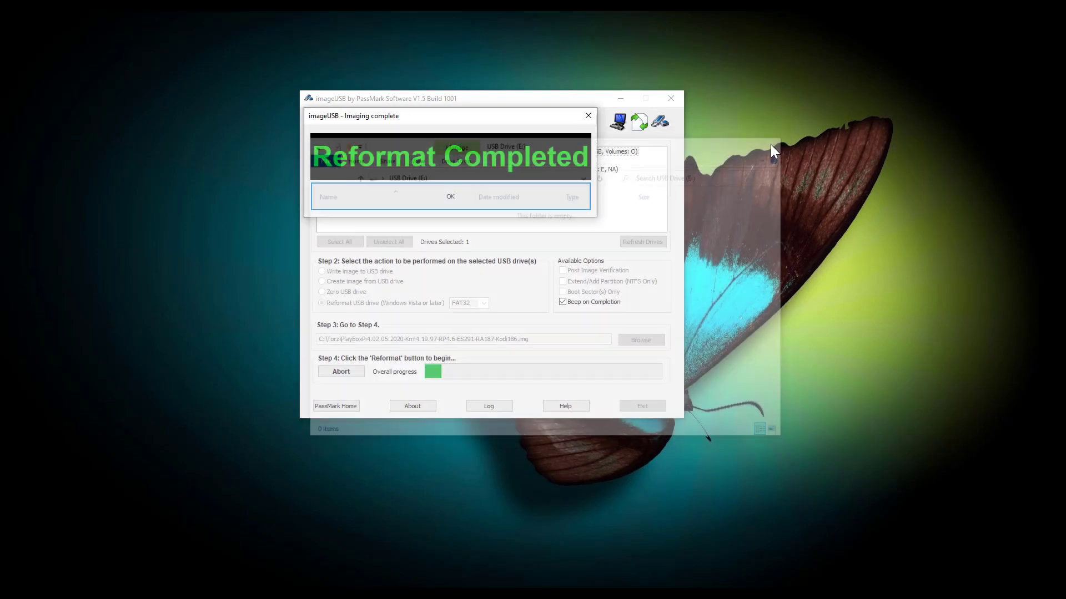
key("Return")
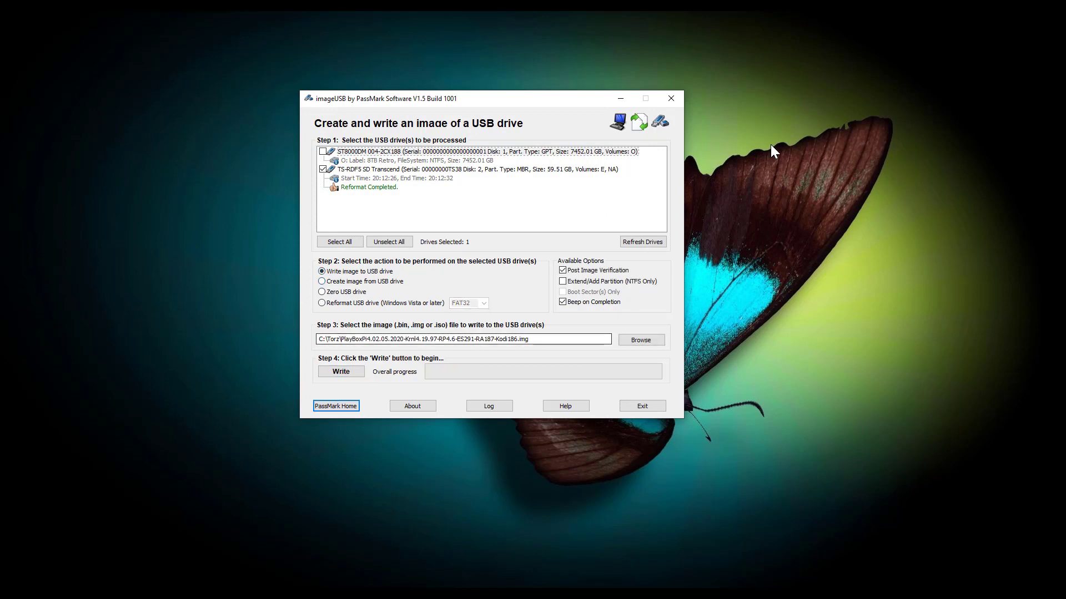
key("space")
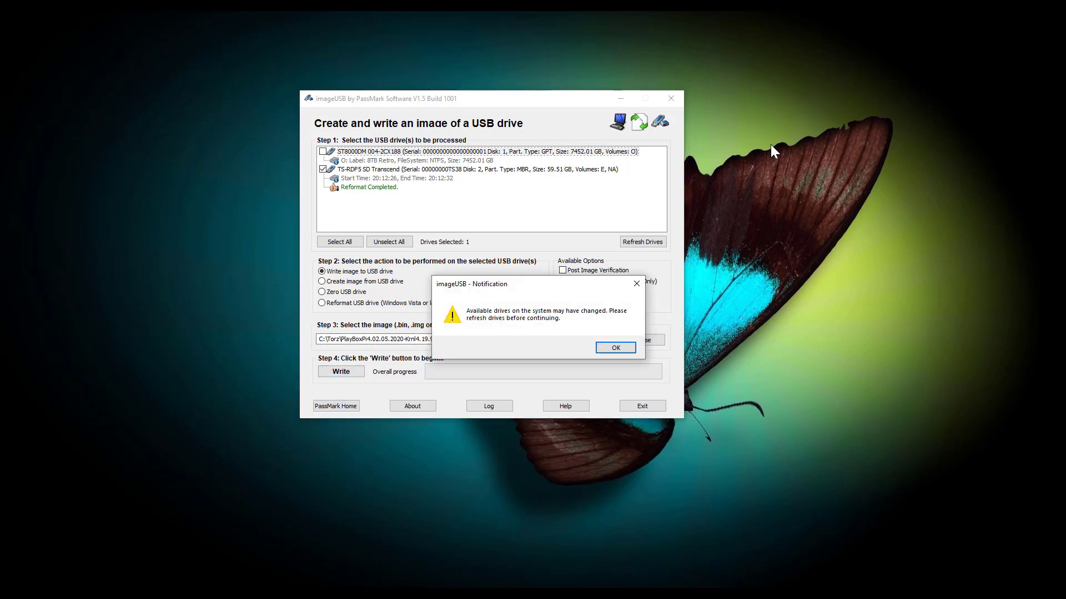
key("Return")
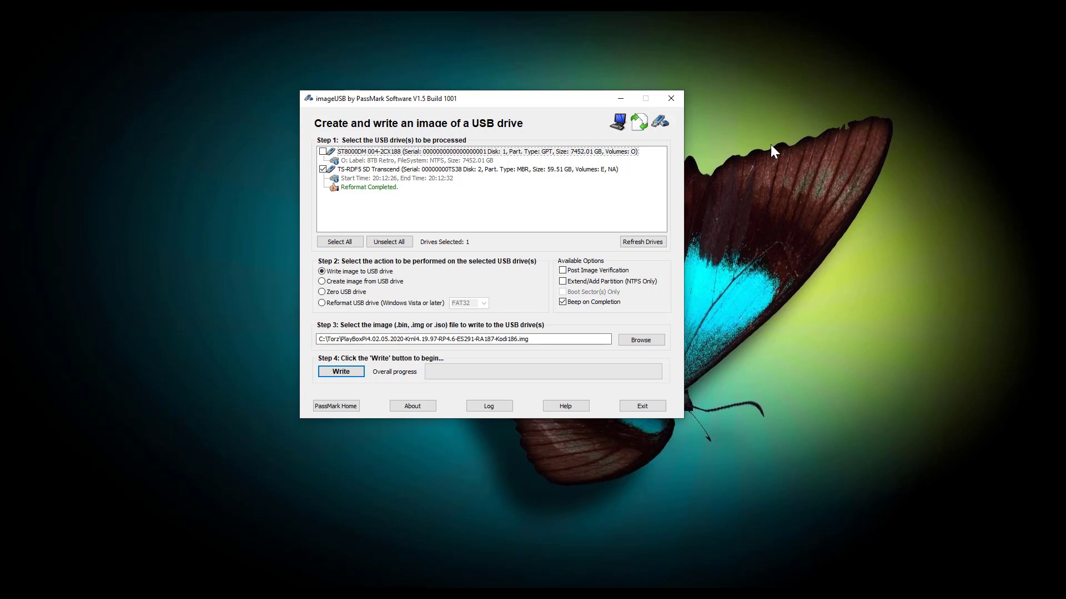
Refresh the drive list, select the TS-RDF5 SD Transcend drive, and start writing the image, accepting the destination confirmation and final warning.
key("F5")
key("space")
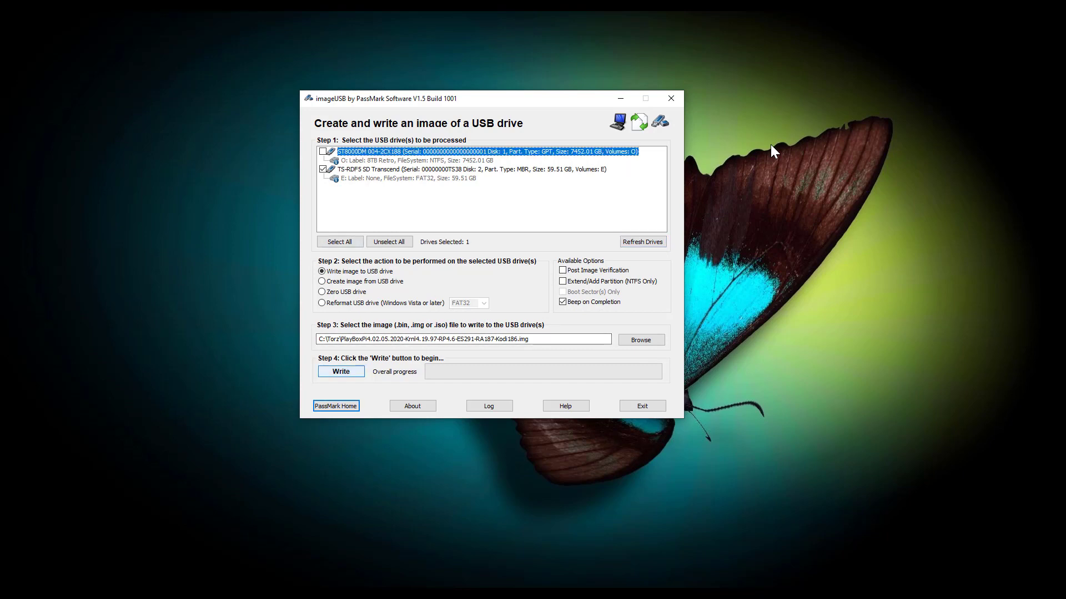
key("Return")
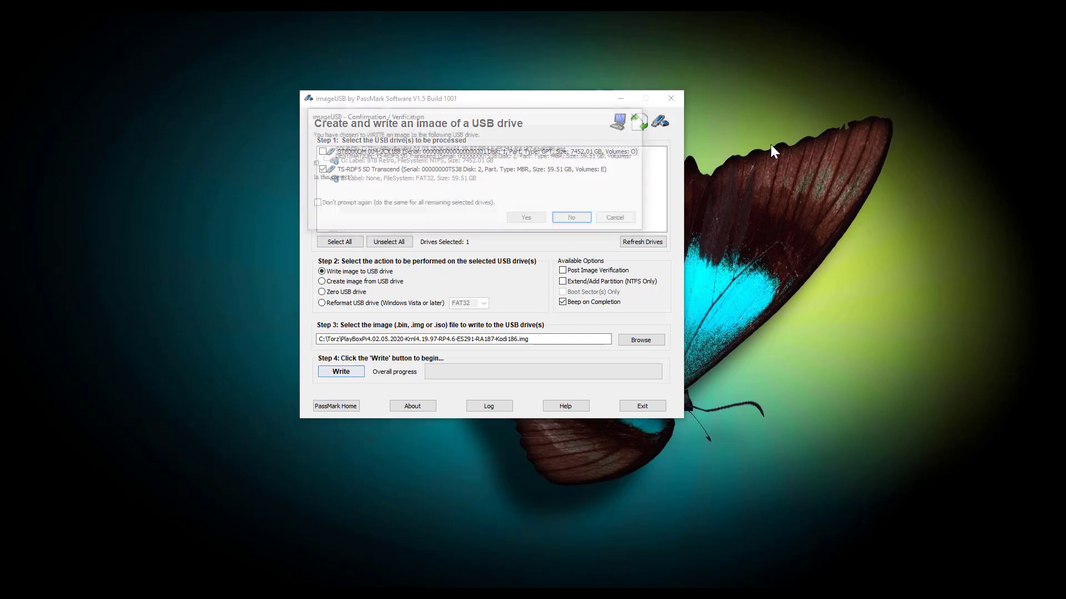
key("Return")
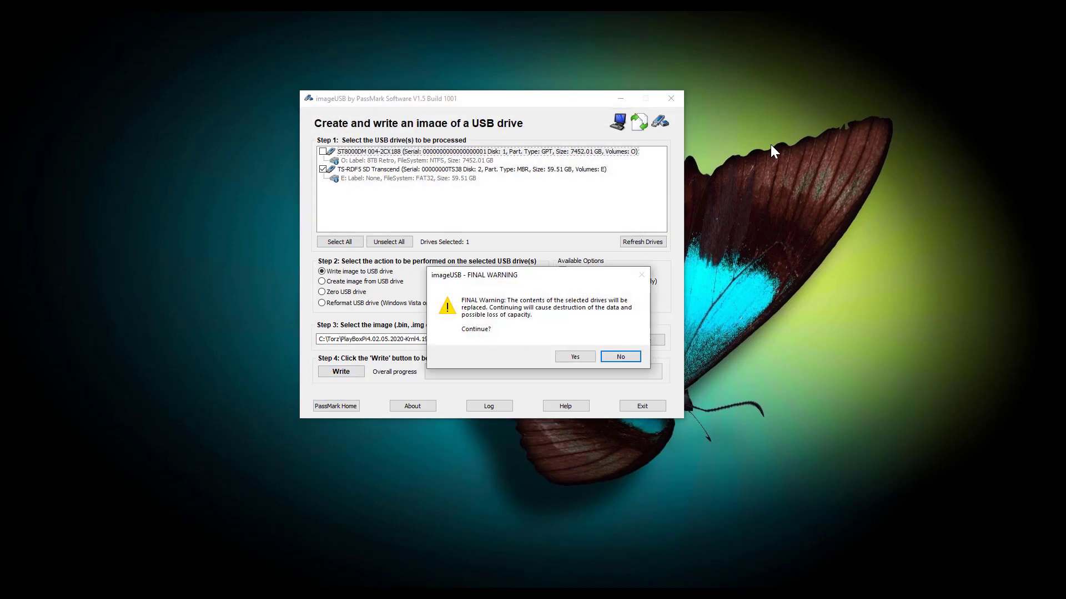
key("Left")
key("Return")
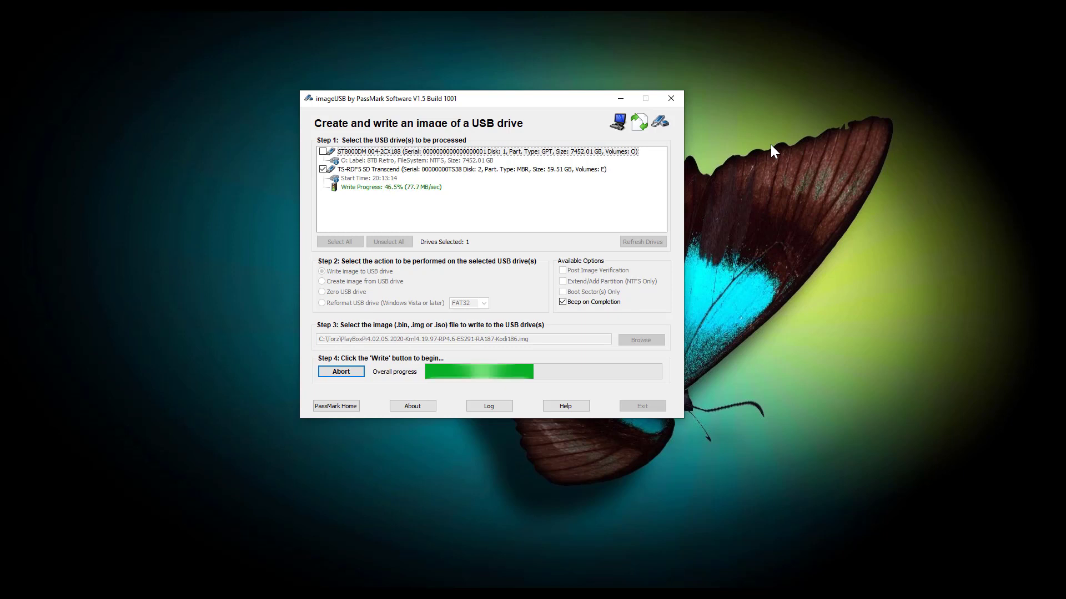
Open the log during the image write and examine its latest entries.
key("Tab")
left_click(771, 146)
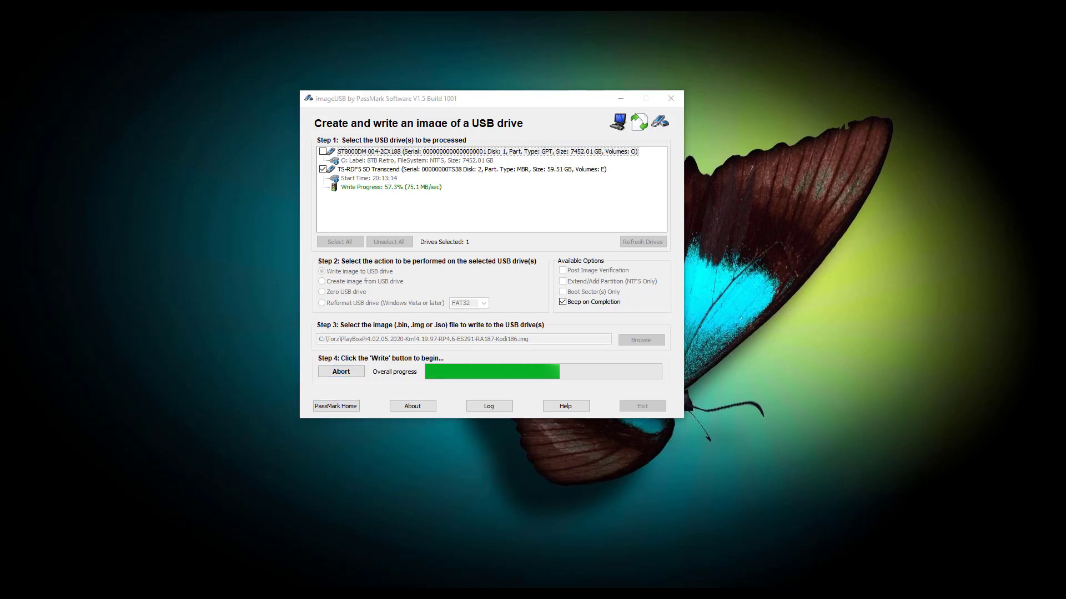
left_click(481, 409)
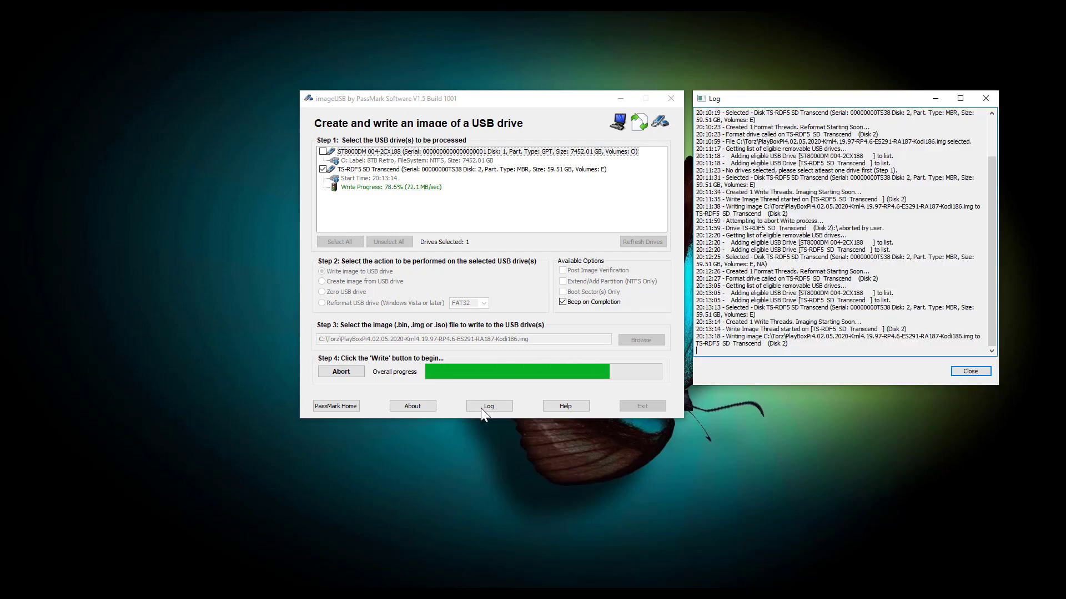
left_click(697, 350)
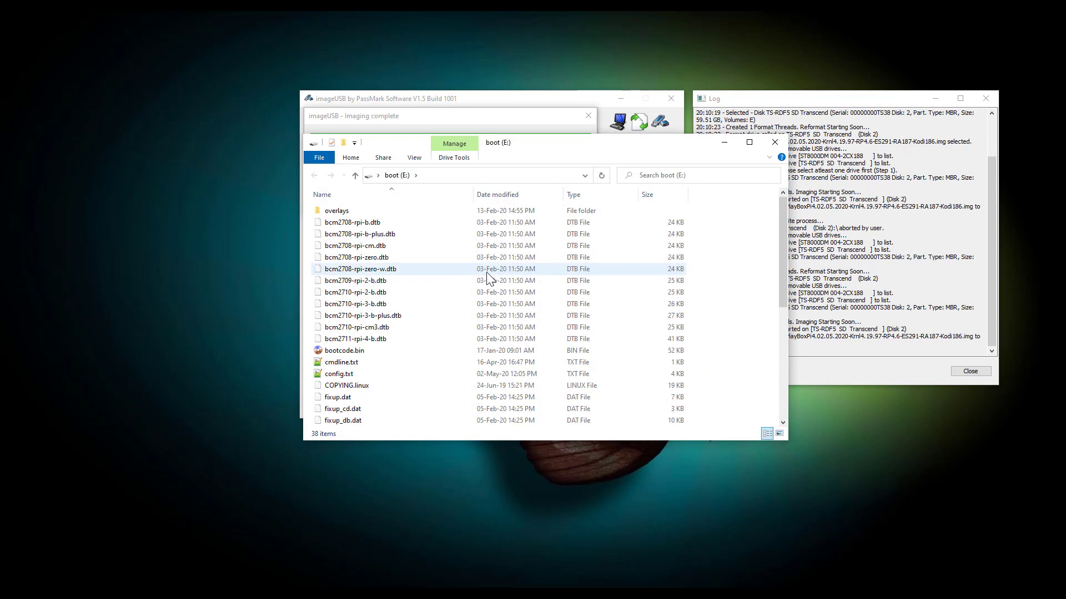
Look through the boot (E:) folder and view cmdline.txt in Notepad++, then close the file, the editor and the folder.
scroll(401, 271, "down", 6)
scroll(402, 271, "up", 6)
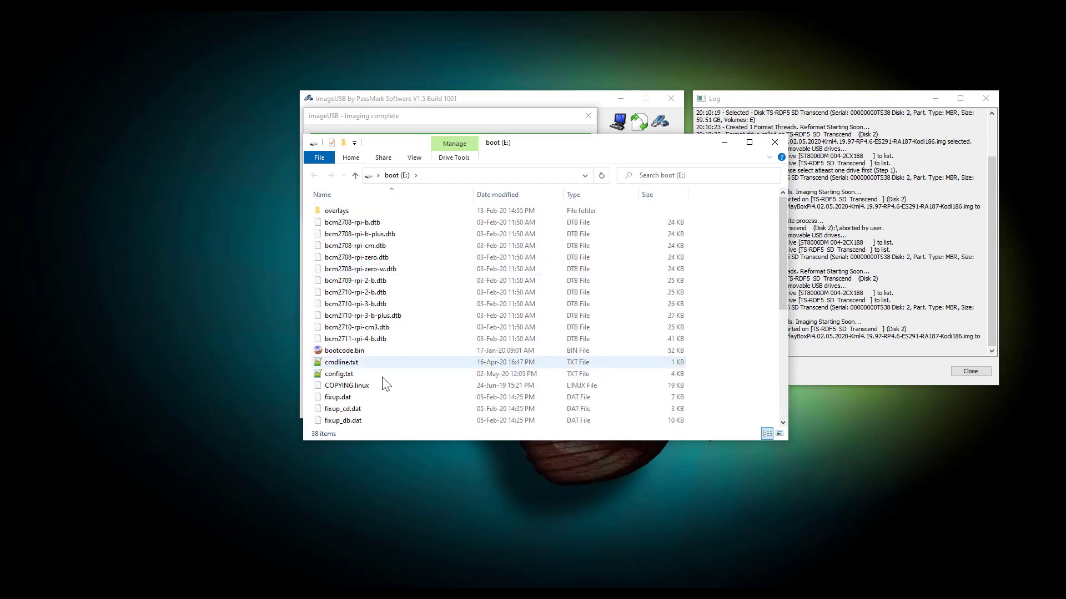
double_click(348, 364)
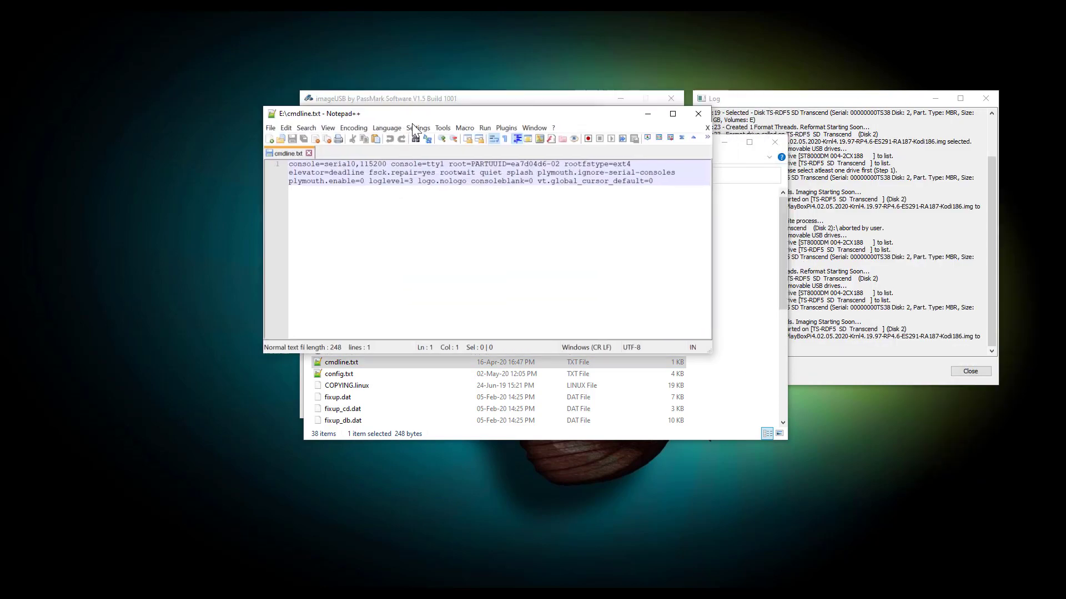
left_click_drag(412, 125, 412, 134)
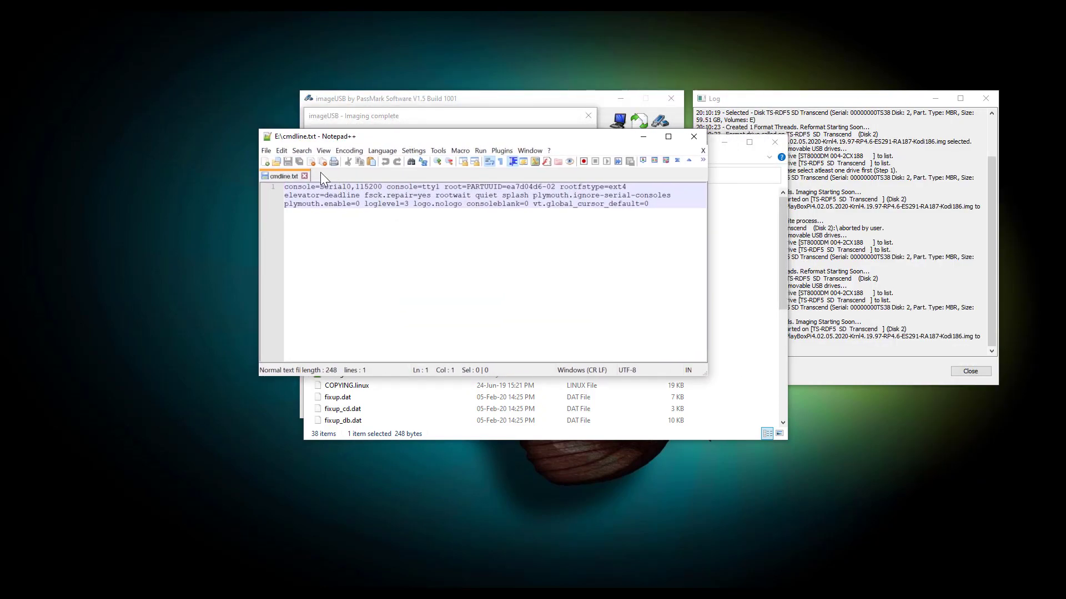
left_click(304, 176)
left_click(694, 136)
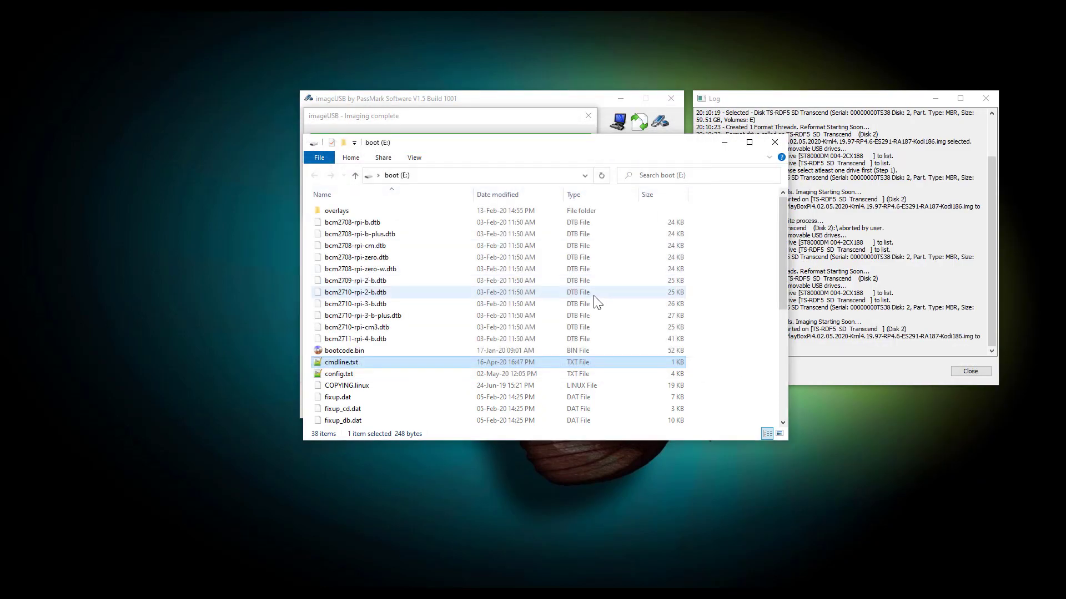
left_click(776, 143)
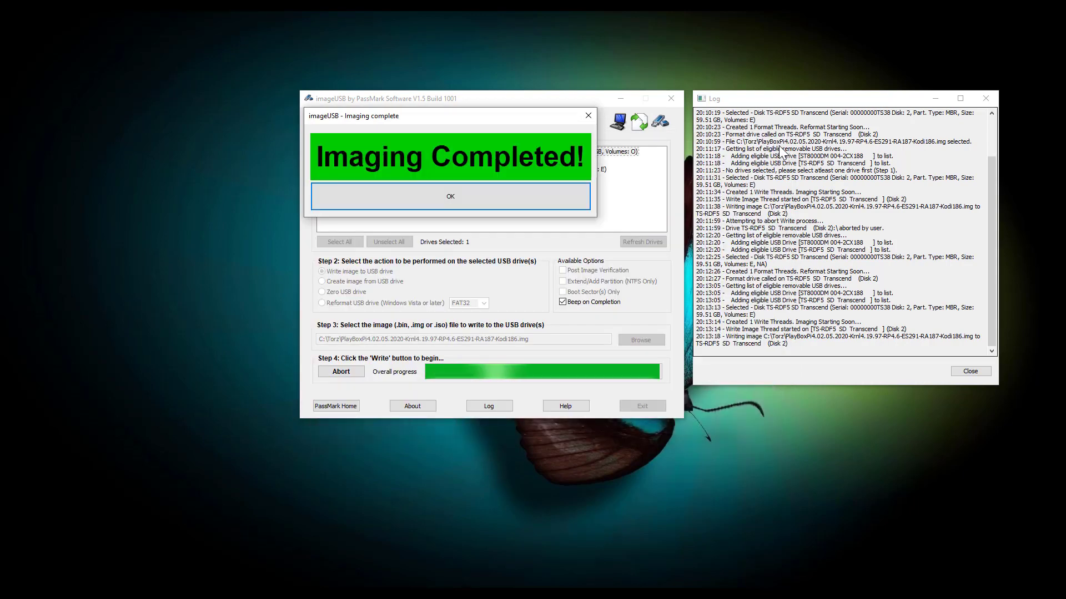
Dismiss the imaging completion dialog and close the log window.
key("Return")
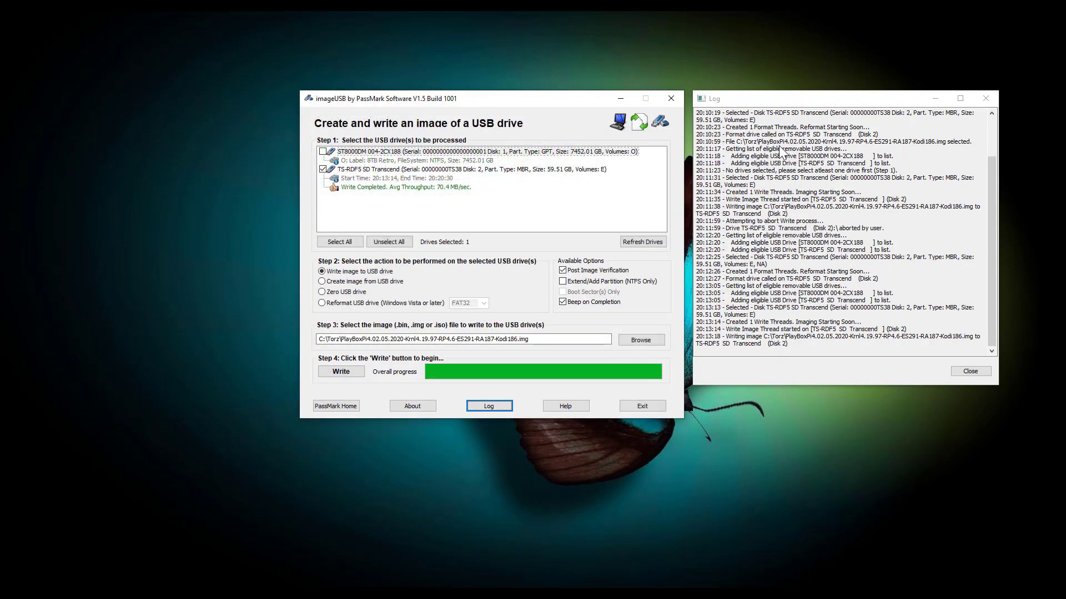
key("Tab")
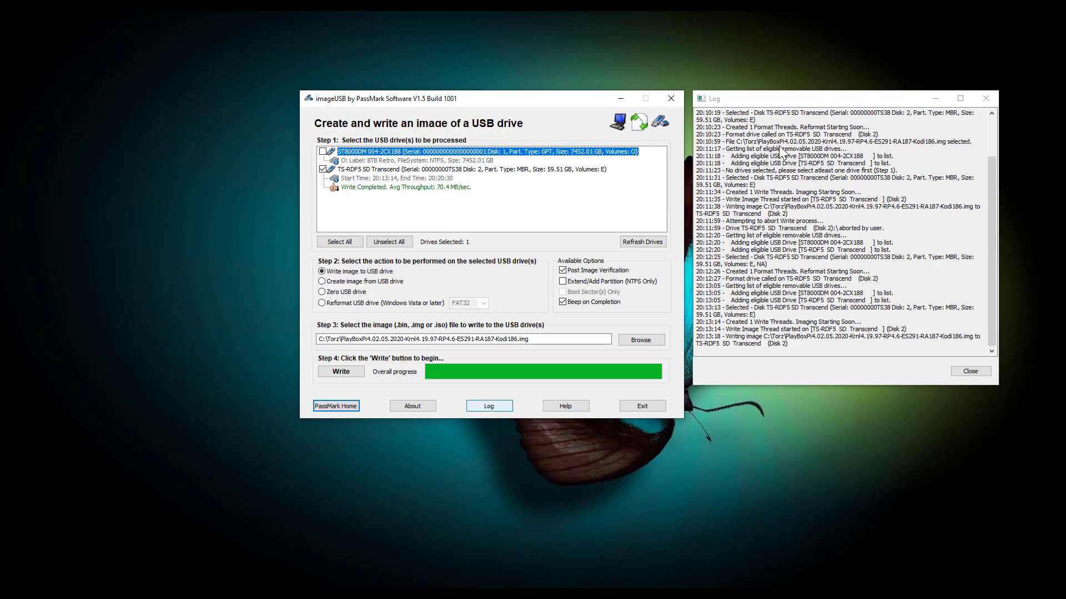
key("space")
key("Return")
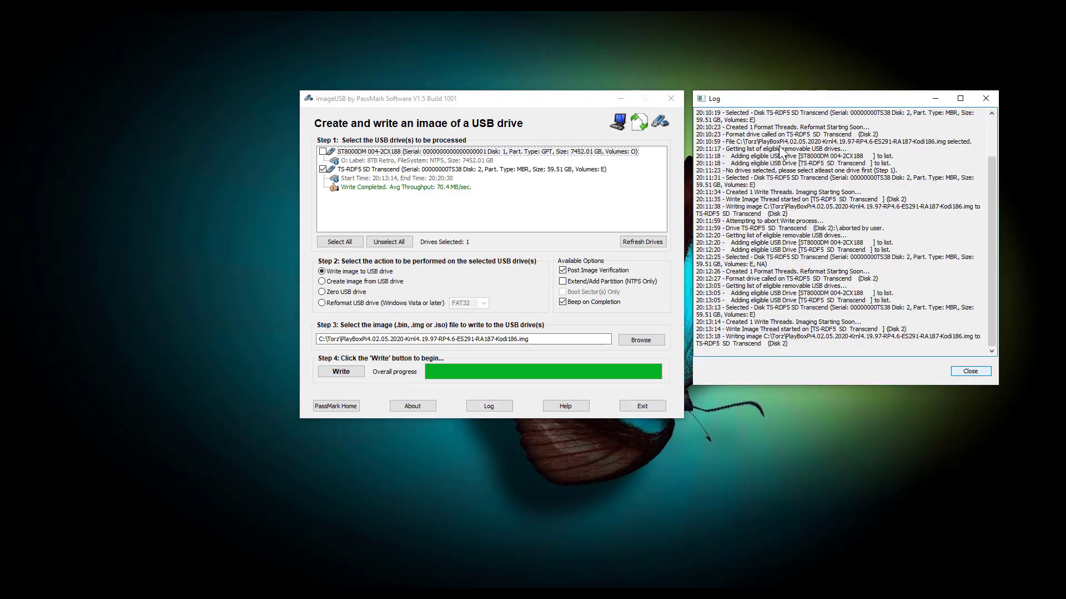
key("Escape")
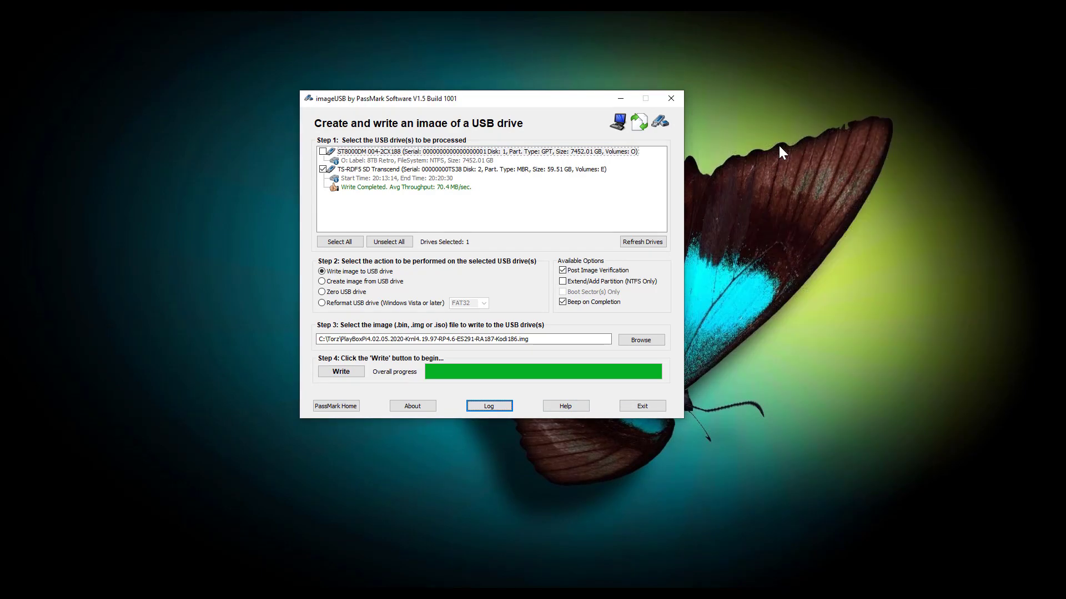